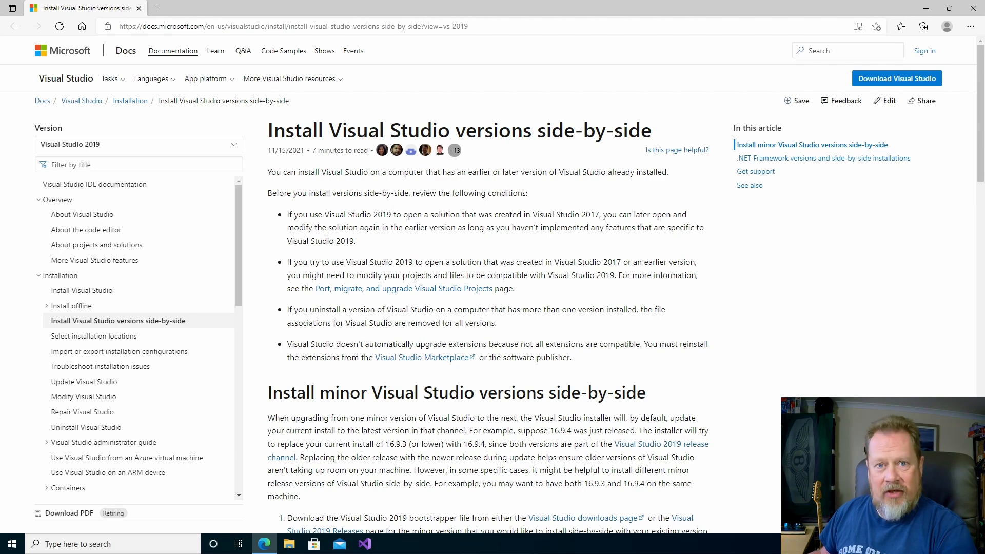
# Read the article on installing Visual Studio versions side-by-side, including the minor-version instructions and the --installPath command, and close the browser
pyautogui.scroll(-2, 431, 225)
pyautogui.scroll(-3, 431, 225)
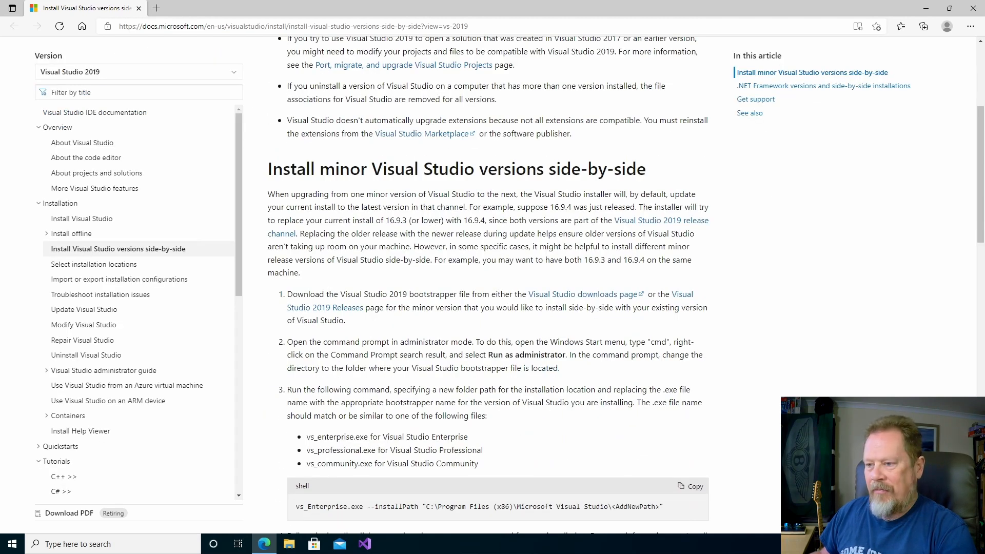
pyautogui.scroll(-2, 391, 151)
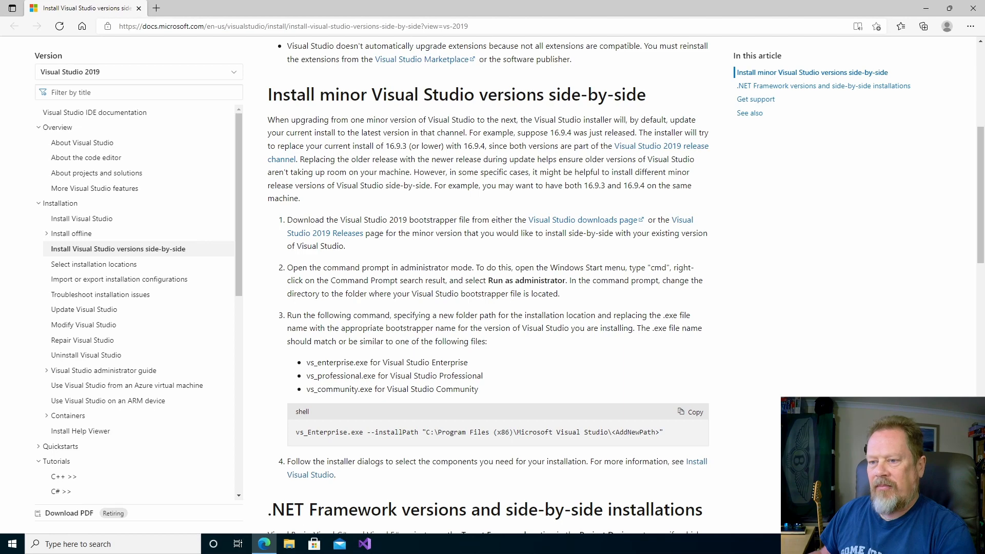
pyautogui.moveTo(268, 126); pyautogui.dragTo(577, 187)
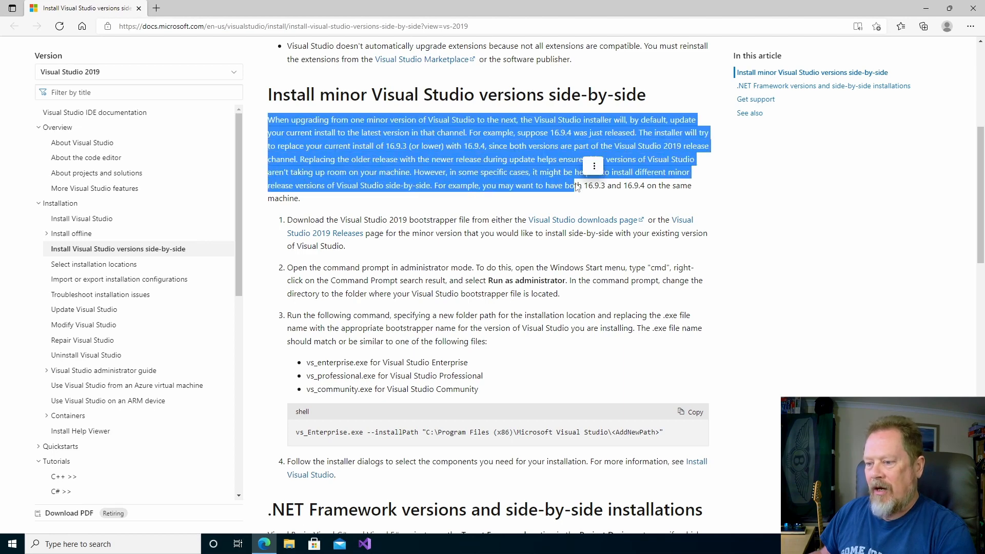
pyautogui.scroll(-3, 577, 187)
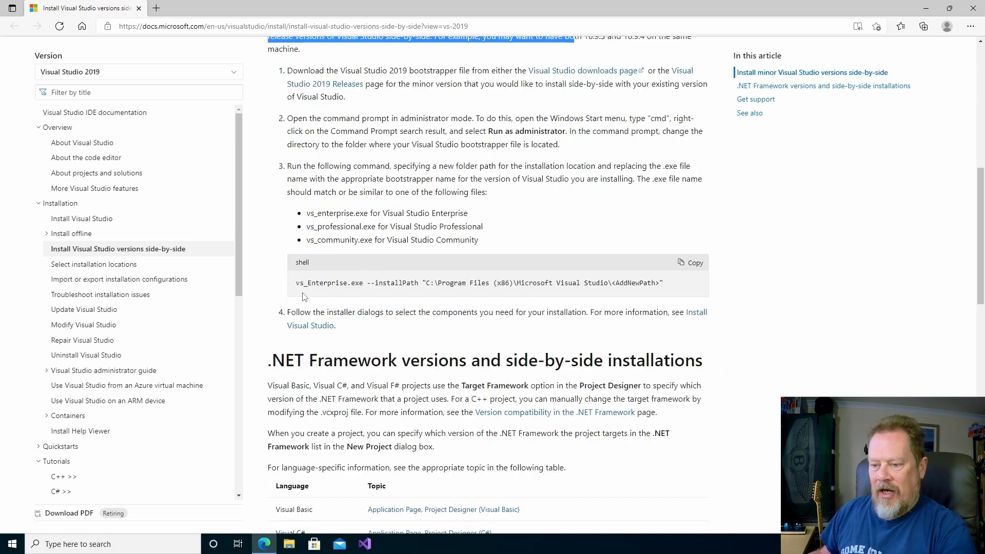
pyautogui.moveTo(295, 284); pyautogui.dragTo(697, 297)
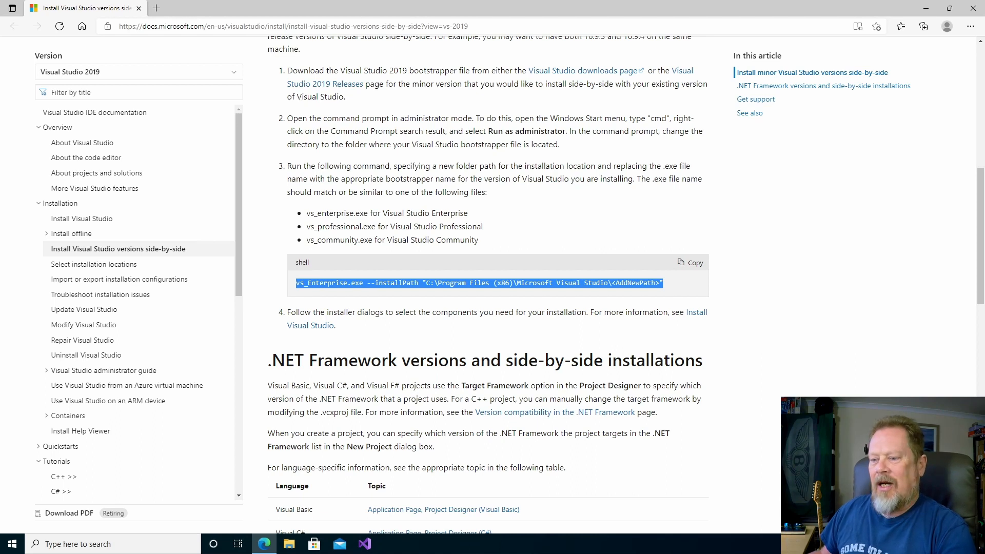
pyautogui.click(417, 294)
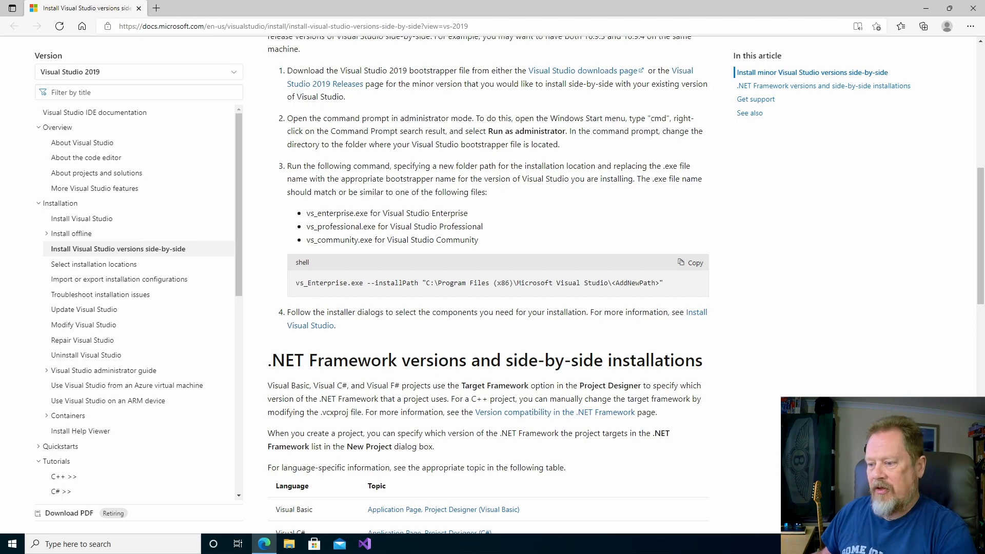
pyautogui.scroll(4, 488, 282)
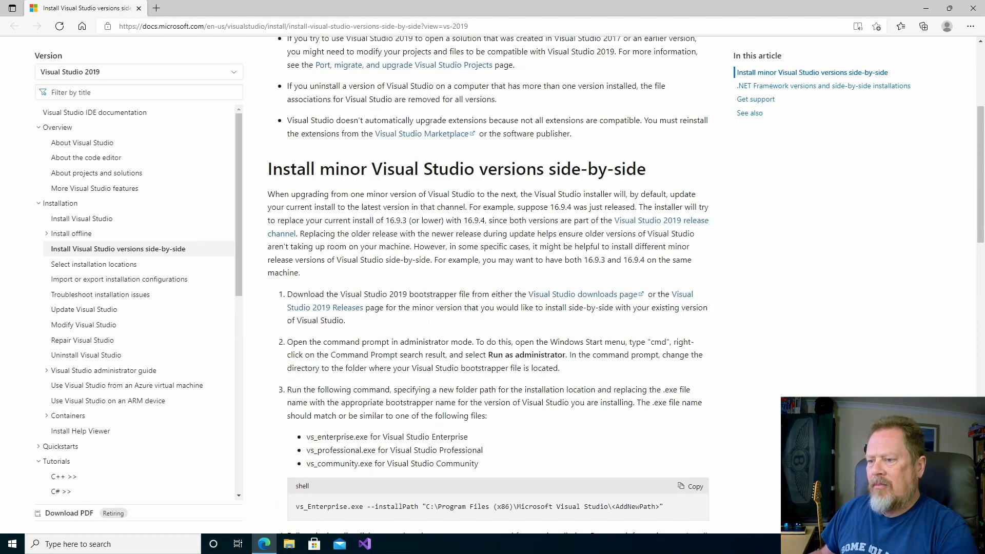
pyautogui.scroll(4, 487, 282)
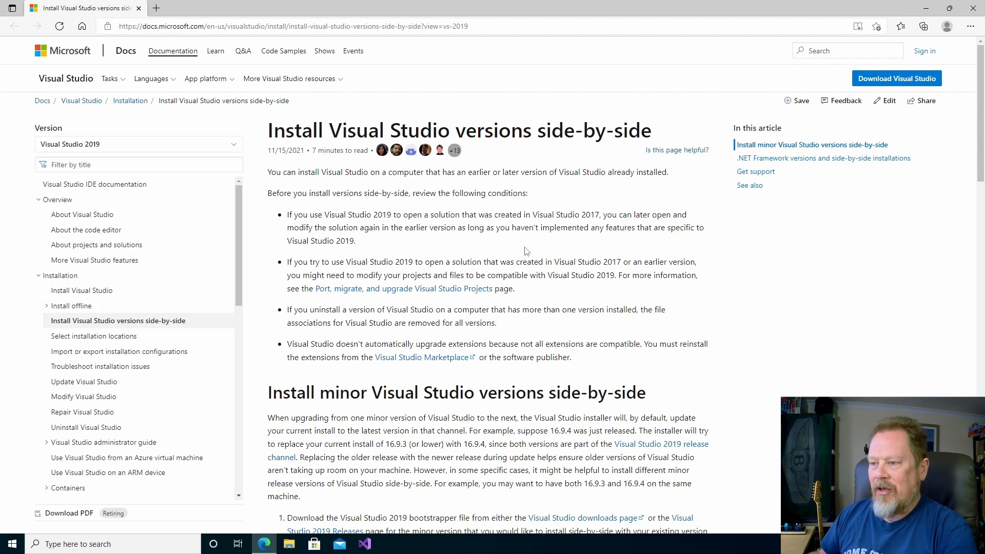
pyautogui.scroll(-4, 526, 251)
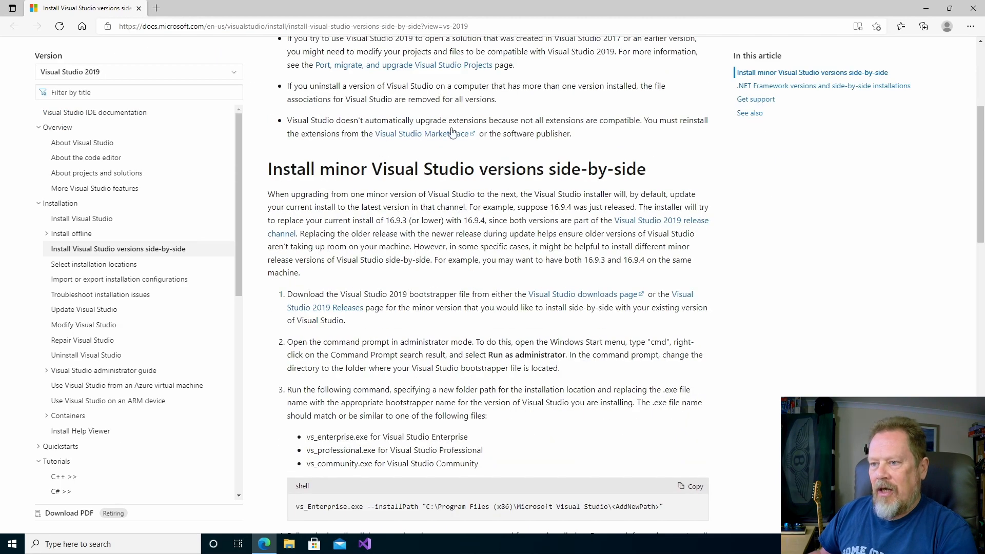
pyautogui.scroll(4, 452, 132)
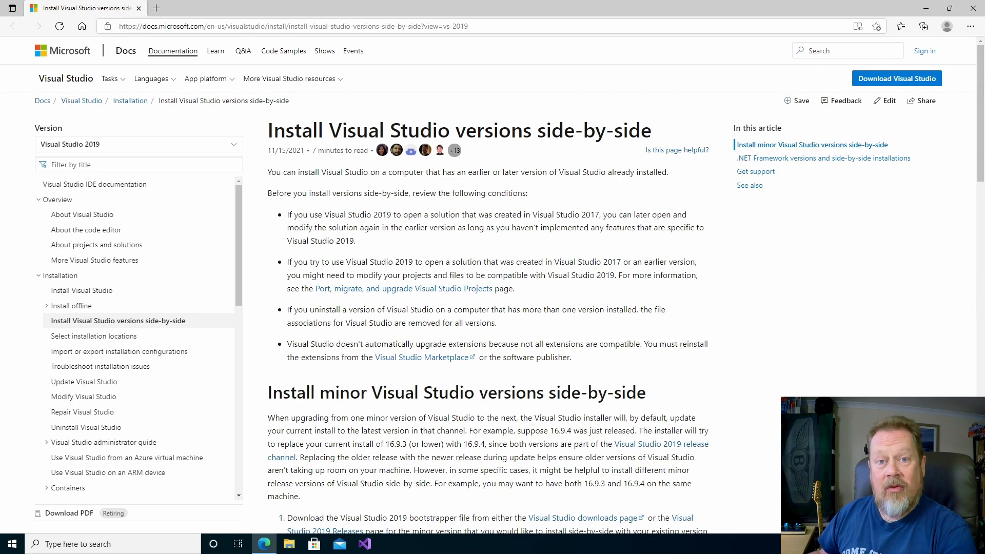
pyautogui.click(973, 8)
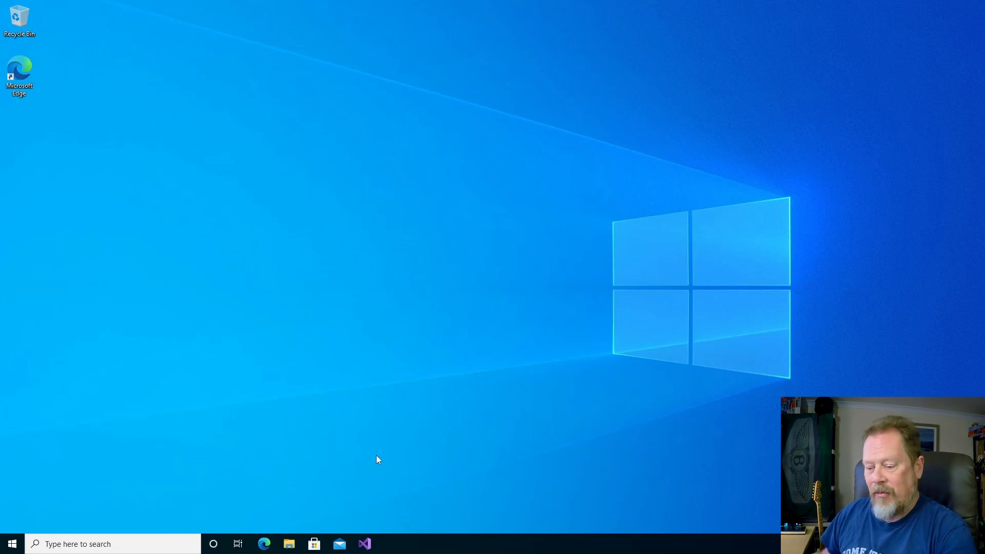
# Open Visual Studio 2019 without code, check the installed edition and version in its About information, and close the program
pyautogui.click(369, 548)
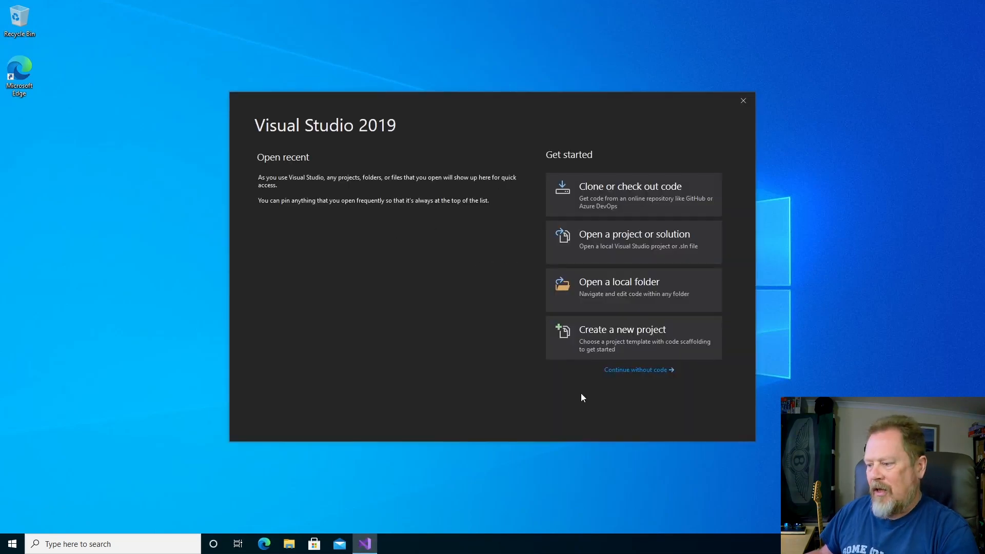
pyautogui.click(648, 369)
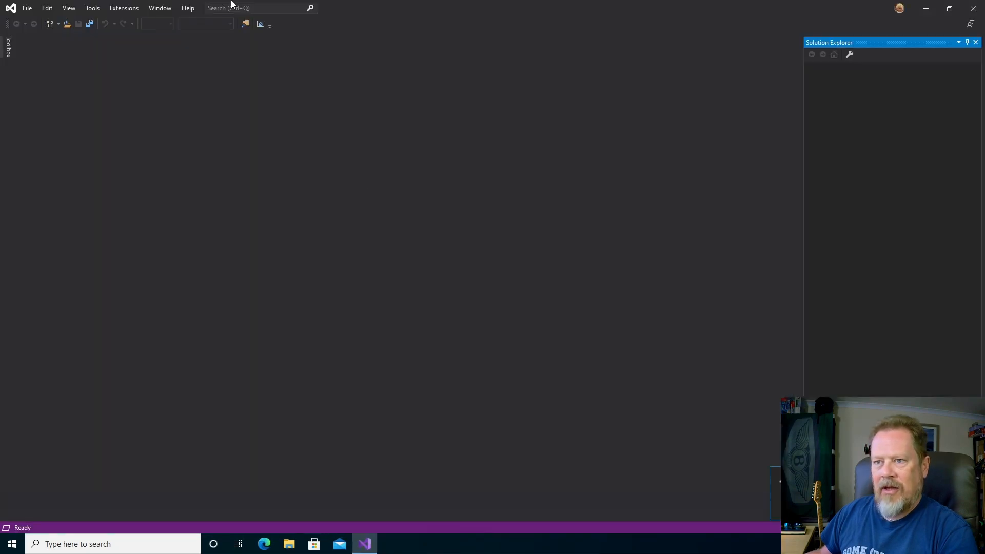
pyautogui.click(187, 8)
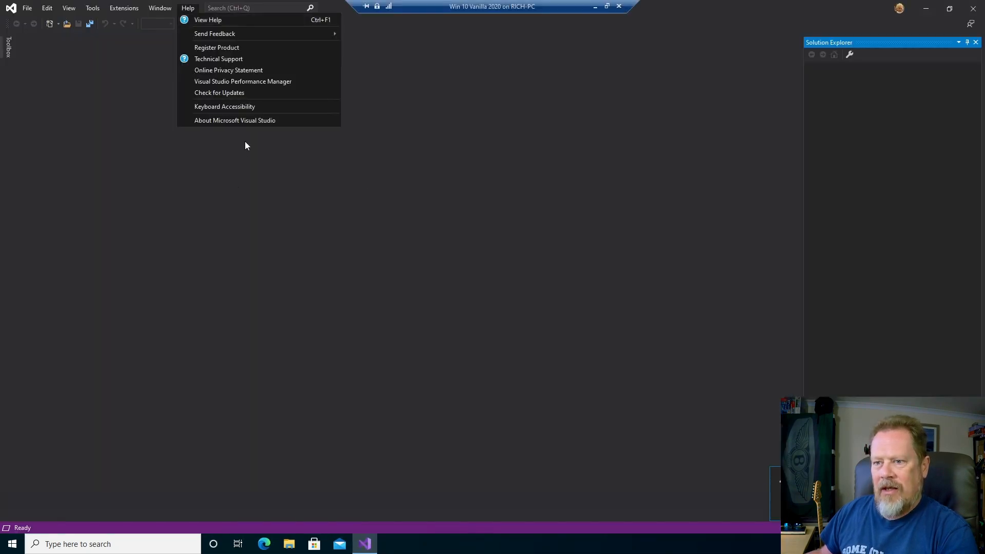
pyautogui.click(237, 121)
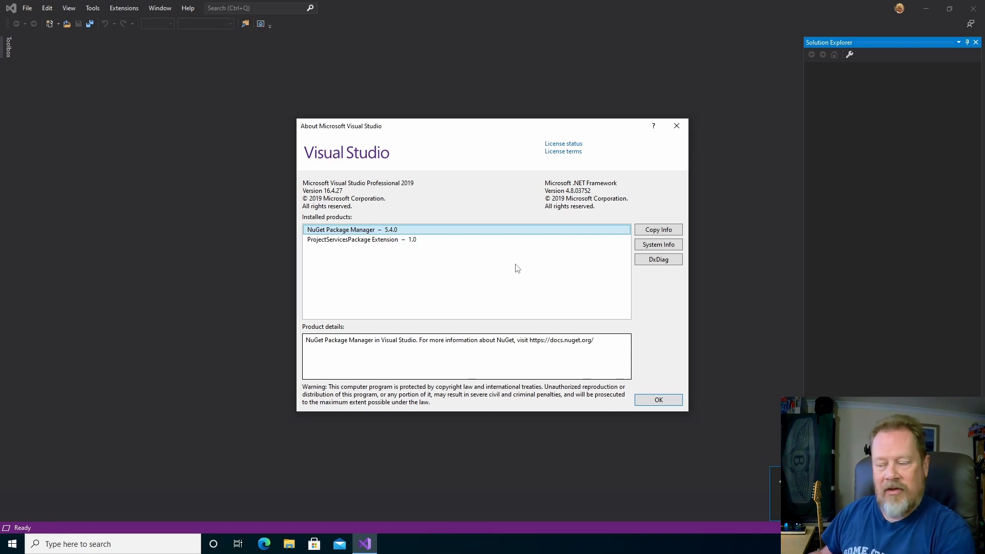
pyautogui.click(659, 400)
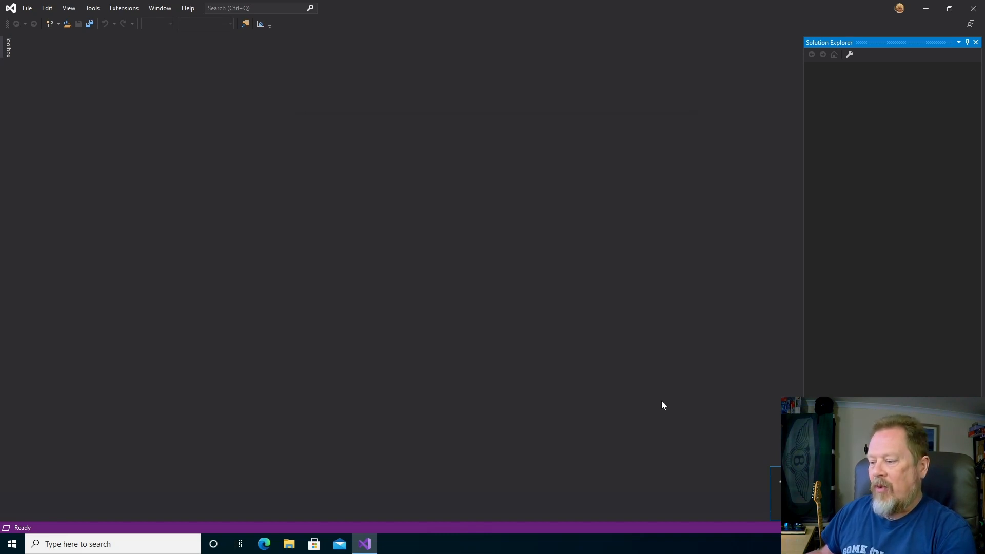
pyautogui.click(973, 8)
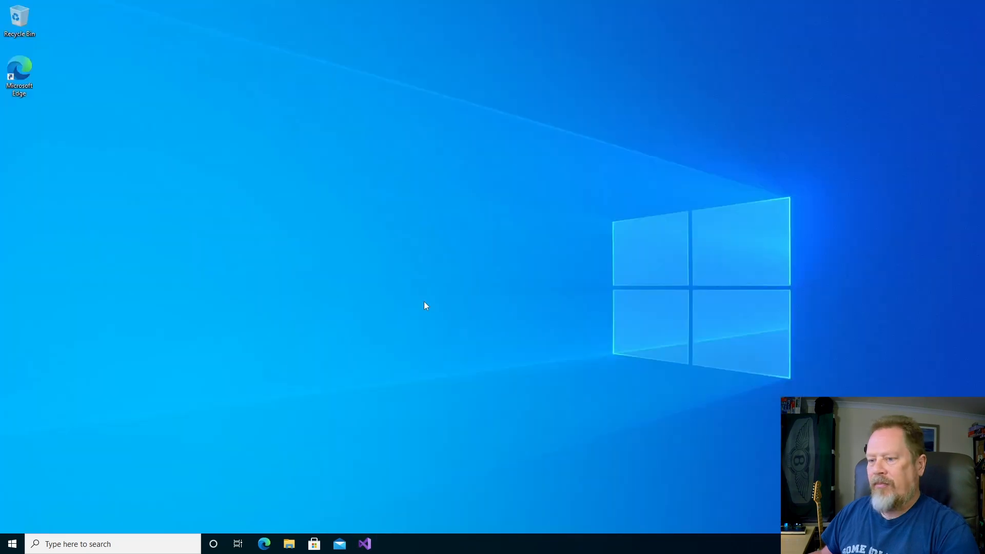
# Find and open Visual Studio Installer with the search term "visual", and move its window slightly up on the desktop
pyautogui.click(11, 546)
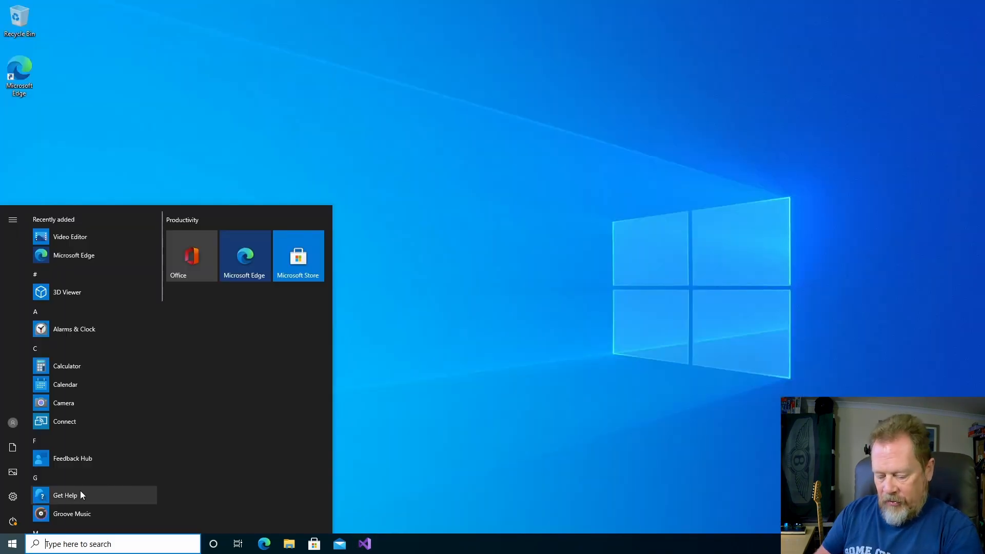
pyautogui.write('visual')
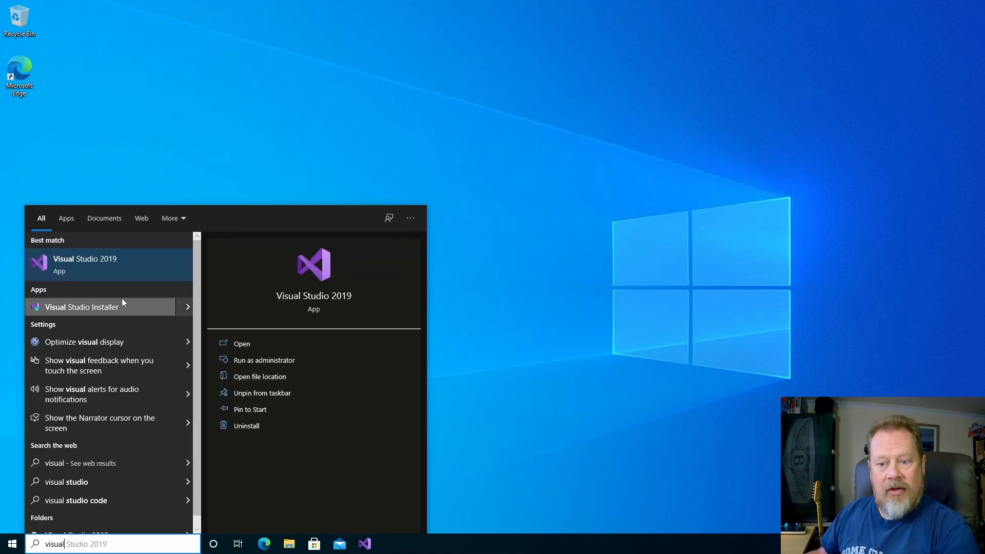
pyautogui.click(114, 308)
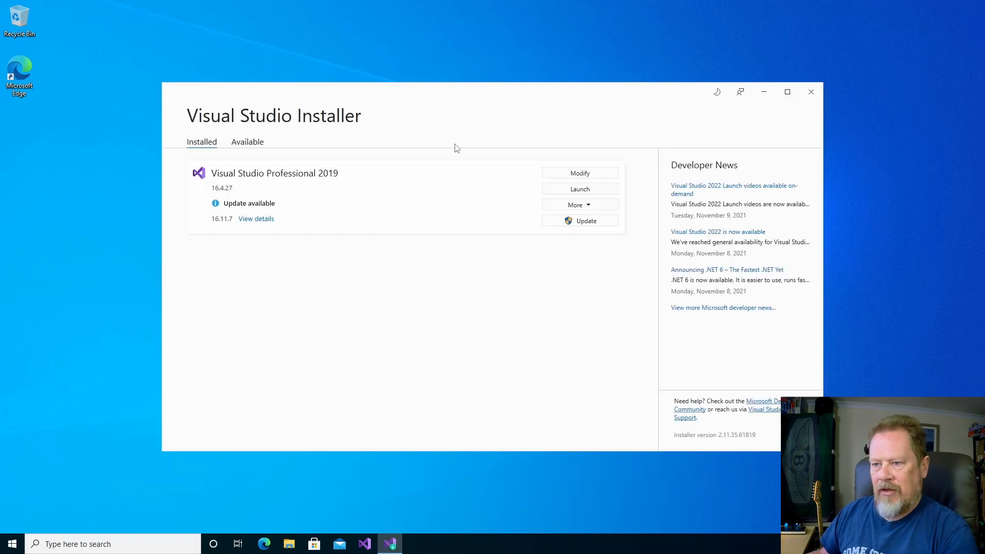
pyautogui.moveTo(454, 94); pyautogui.dragTo(471, 78)
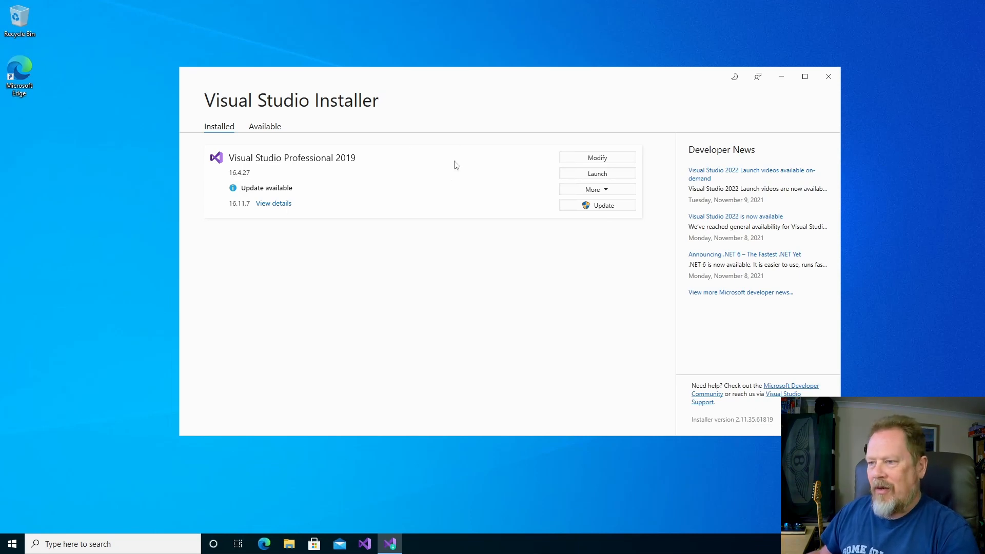
pyautogui.moveTo(467, 81); pyautogui.dragTo(471, 81)
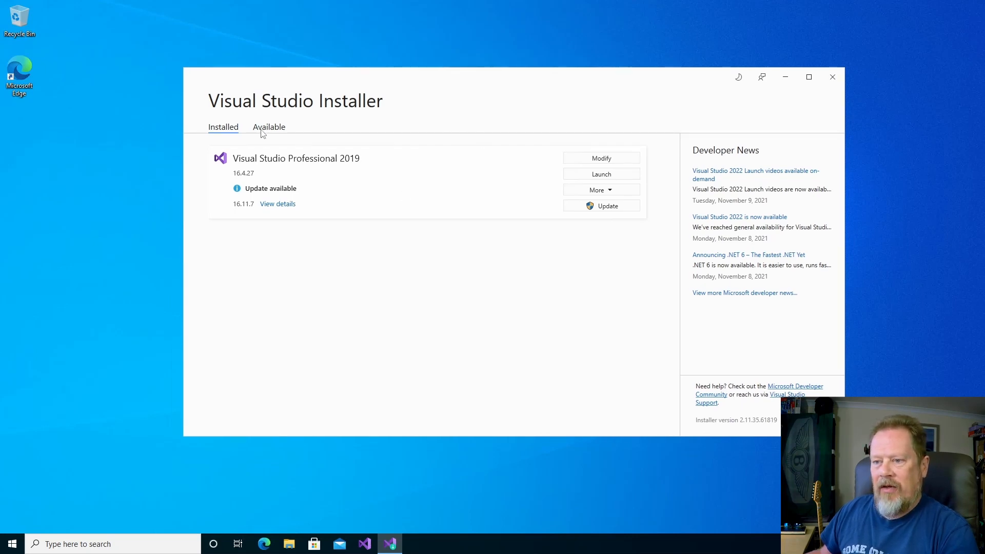
# Start installing the available Visual Studio Enterprise 2019 release, updating Visual Studio Installer and allowing it to make changes to the device
pyautogui.click(281, 132)
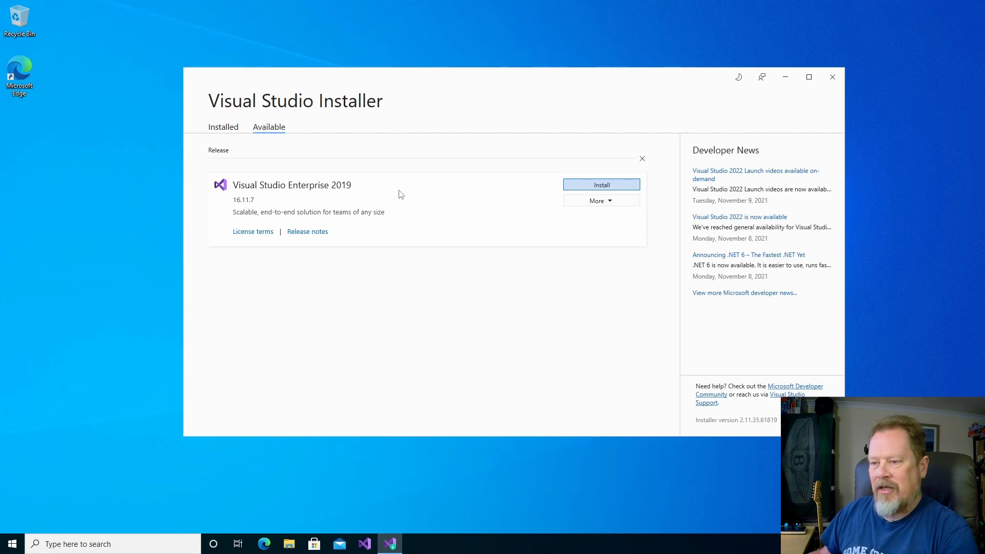
pyautogui.click(602, 185)
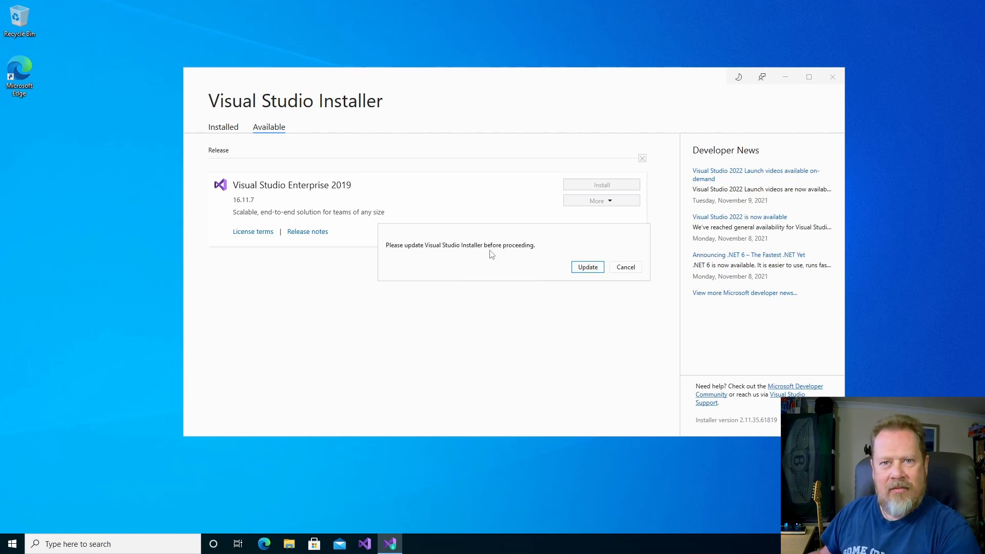
pyautogui.click(589, 272)
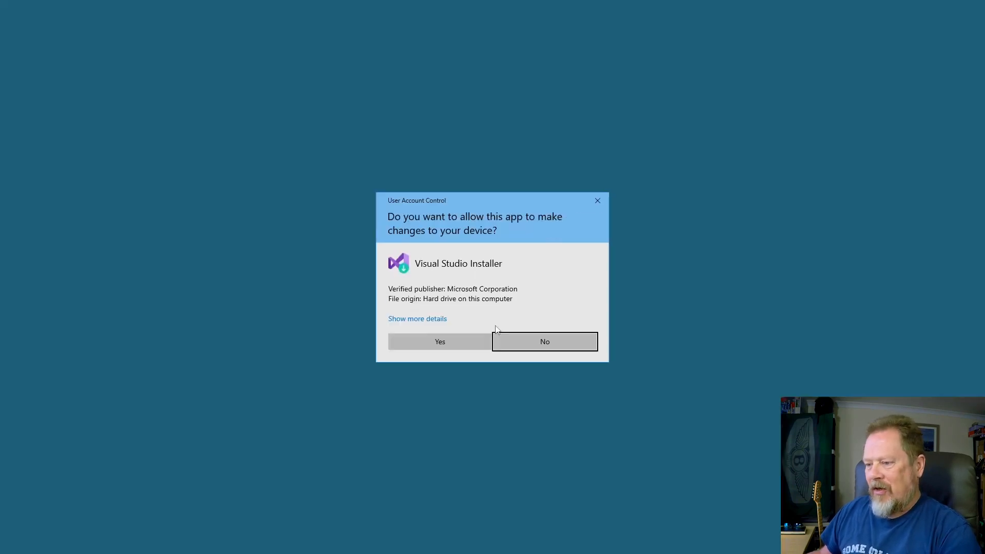
pyautogui.click(450, 340)
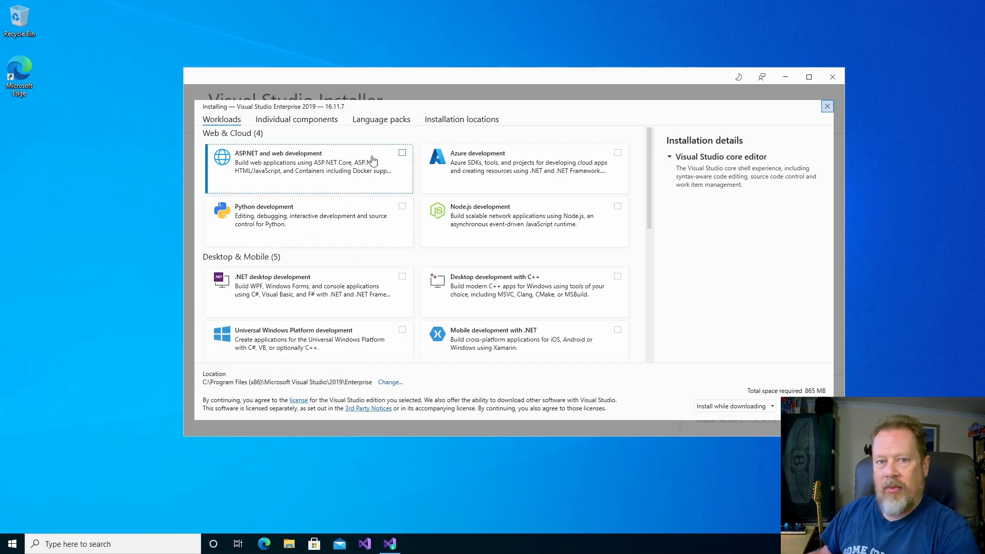
# Review the individual components and language packs offered for the Visual Studio Enterprise 2019 installation
pyautogui.click(297, 119)
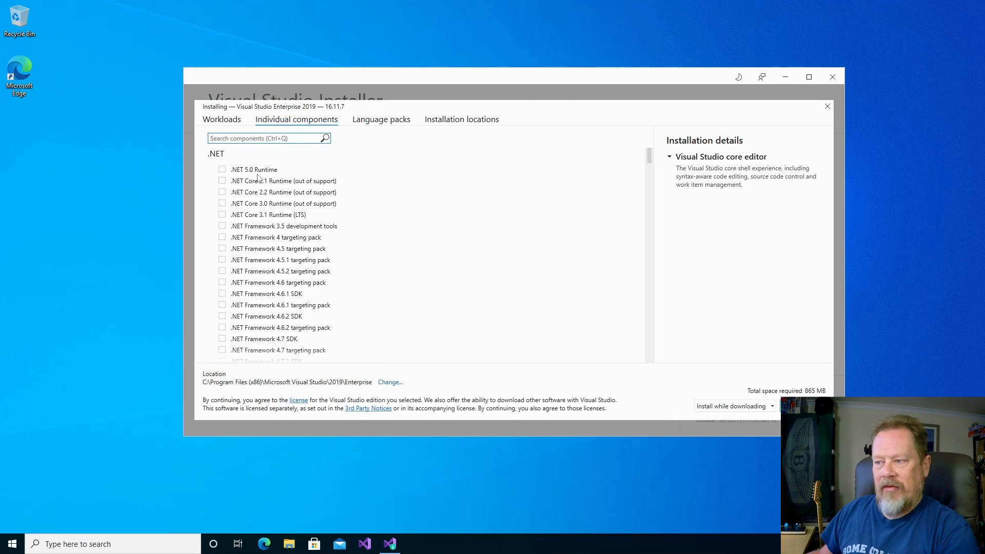
pyautogui.moveTo(655, 153); pyautogui.dragTo(635, 301)
pyautogui.scroll(20, 634, 302)
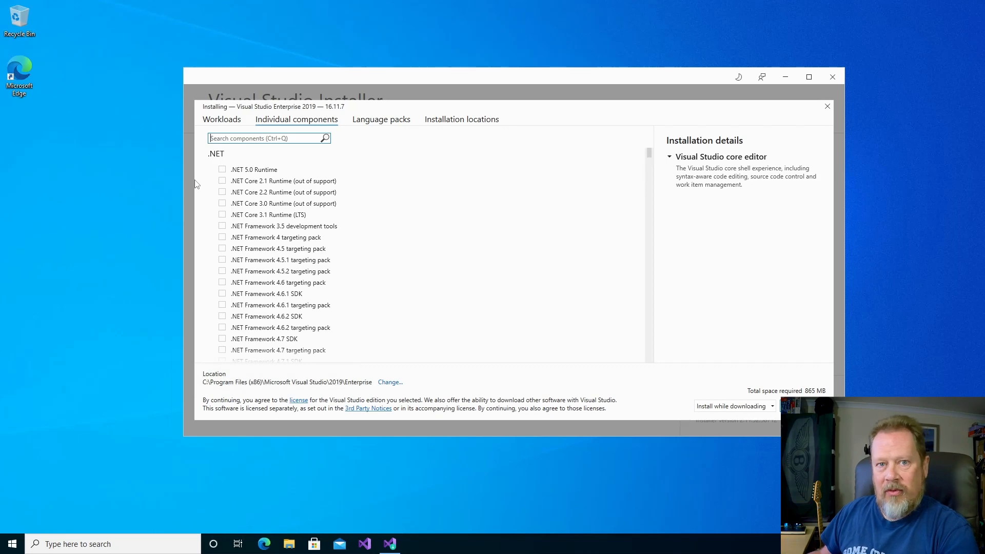
pyautogui.hotkey('ctrl', 'q')
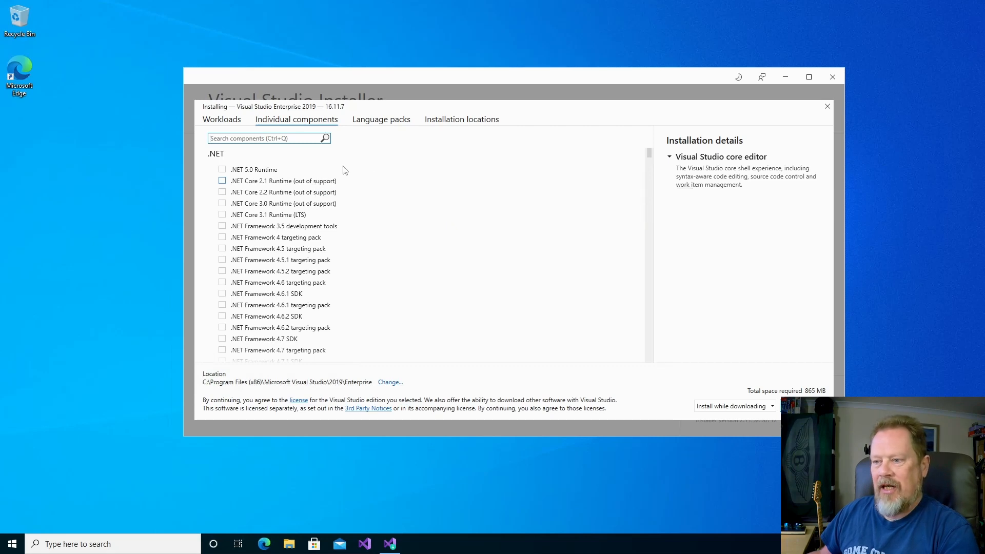
pyautogui.click(394, 120)
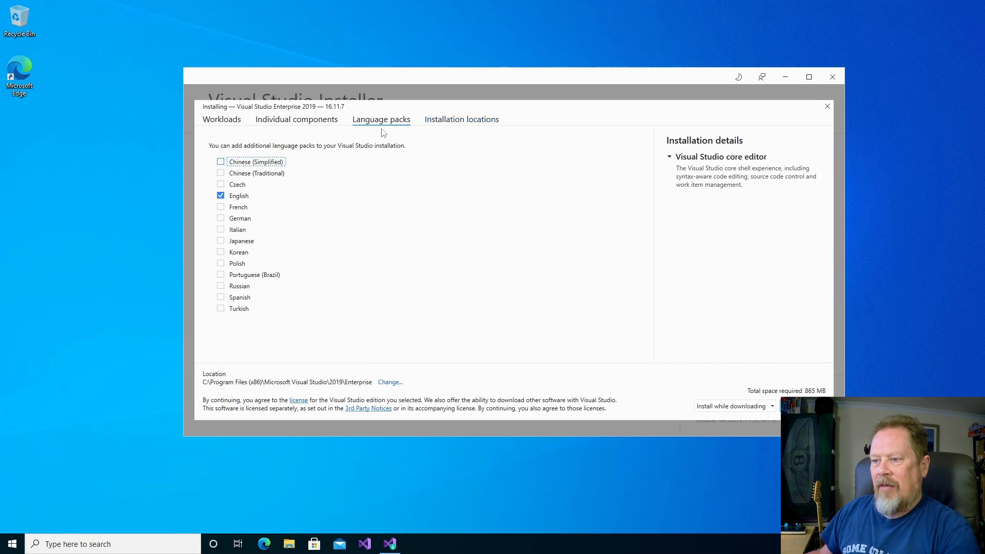
# Set the Visual Studio IDE installation location to C:\Program Files (x86)\Microsoft Visual Studio\2019\InstallB
pyautogui.click(482, 121)
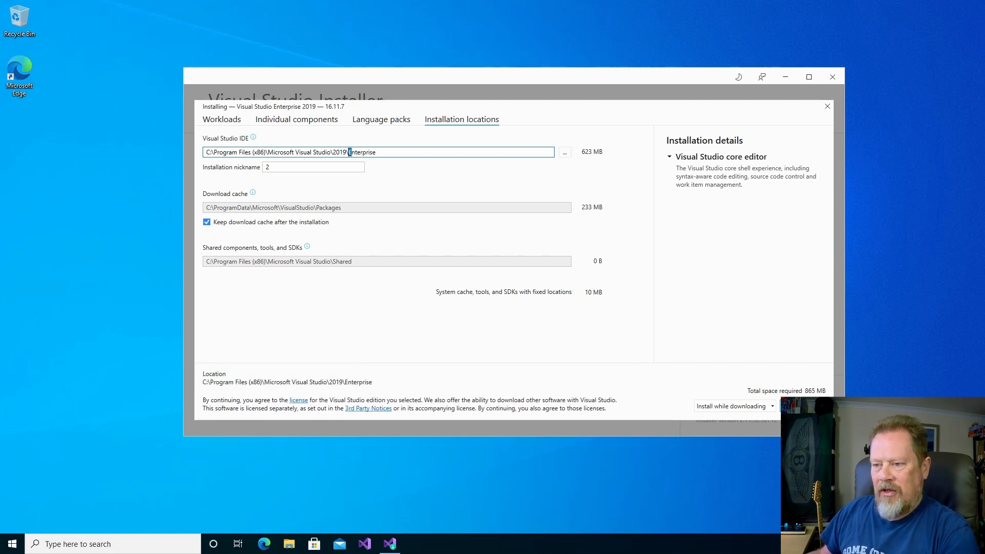
pyautogui.moveTo(351, 152); pyautogui.dragTo(377, 152)
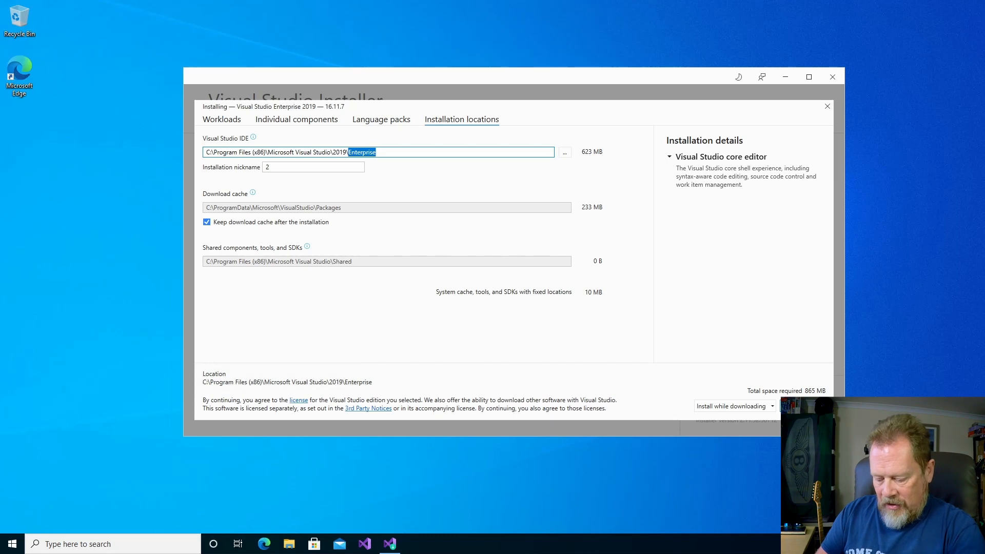
pyautogui.write('InstallB')
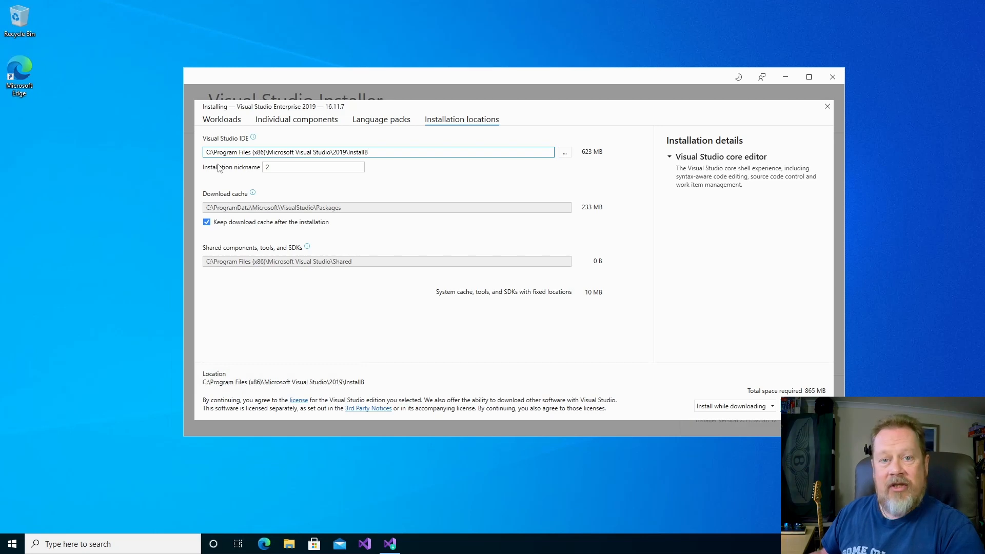
# Set the installation nickname for Visual Studio Enterprise 2019 to InstallB
pyautogui.click(277, 167)
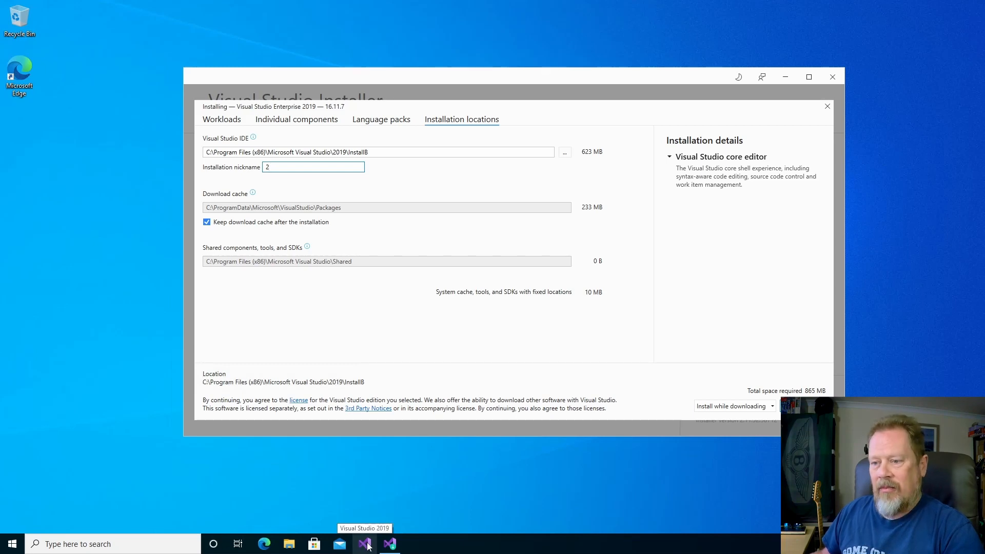
pyautogui.doubleClick(296, 168)
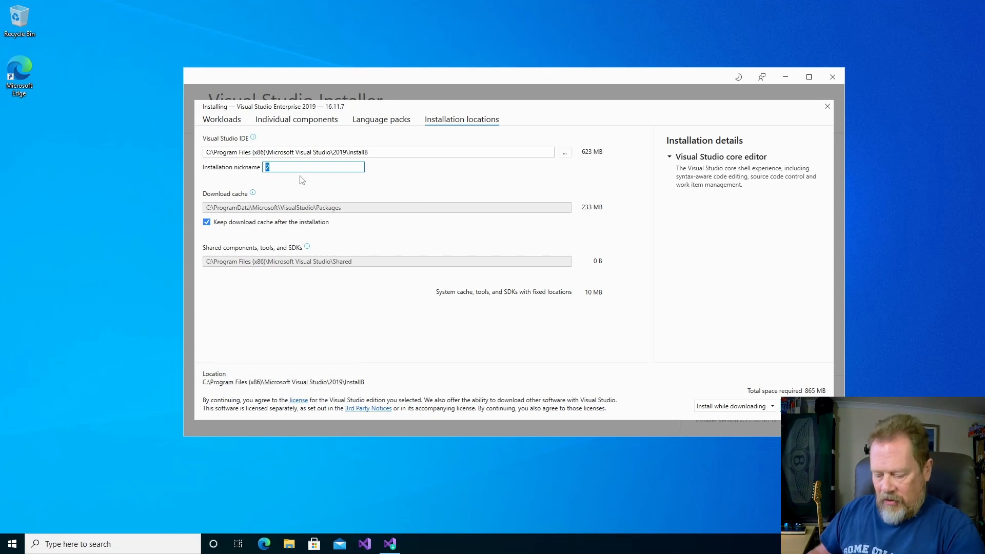
pyautogui.write('Install')
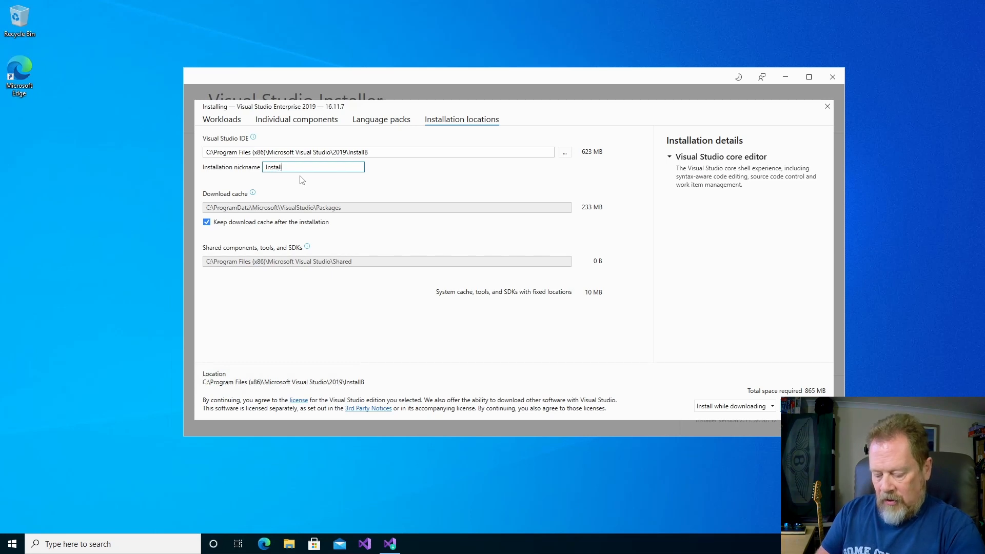
pyautogui.write('B')
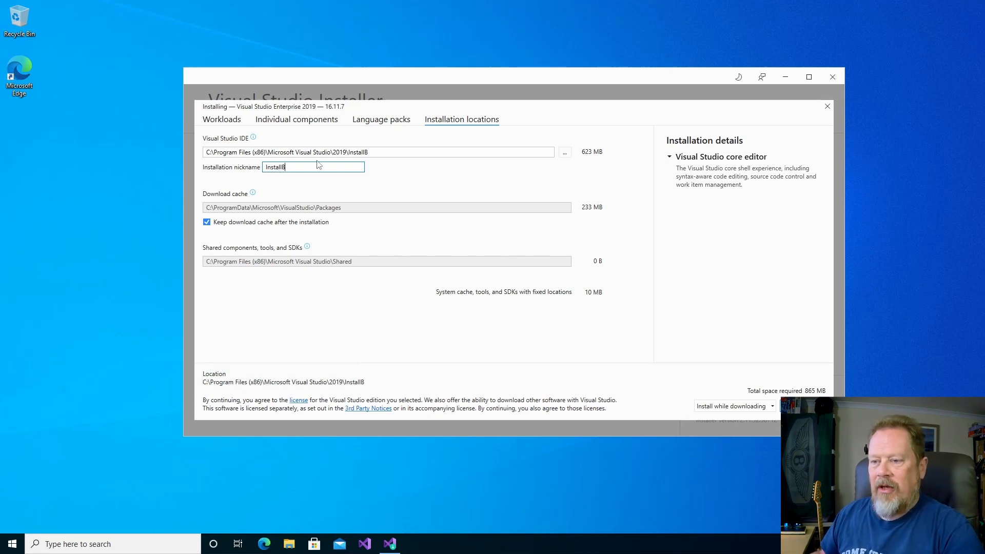
# Browse the existing Professional folder, and try using the parent 2019 folder as the Visual Studio IDE installation location
pyautogui.click(565, 153)
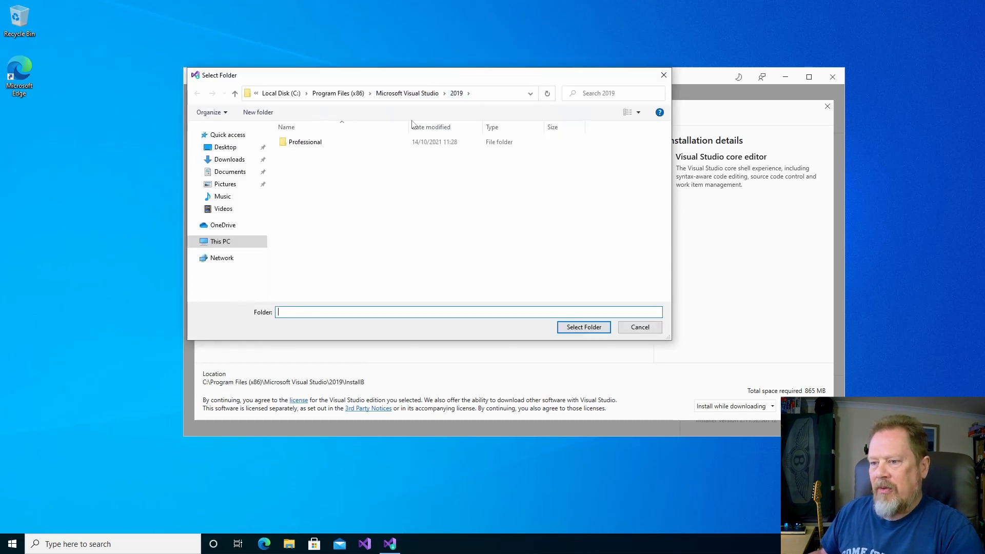
pyautogui.doubleClick(311, 144)
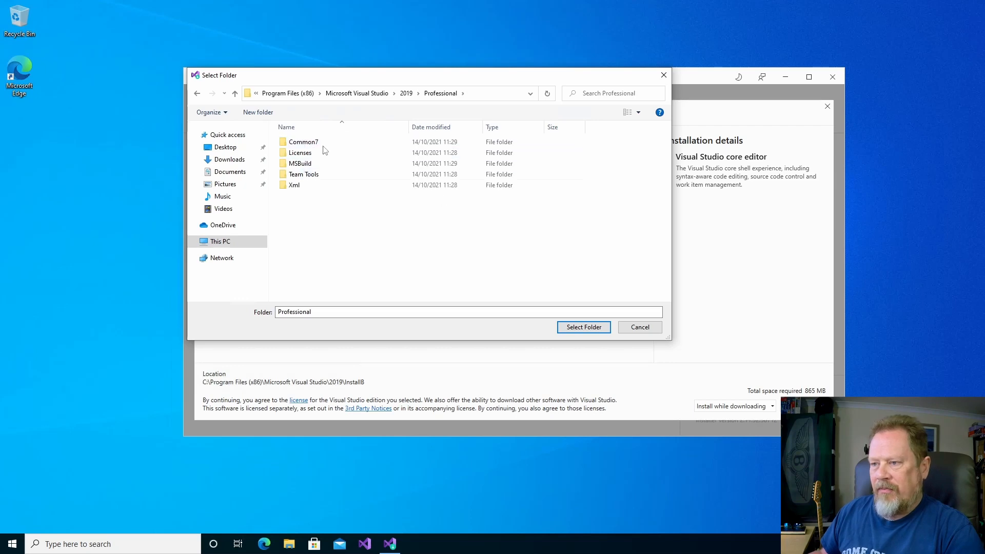
pyautogui.click(406, 94)
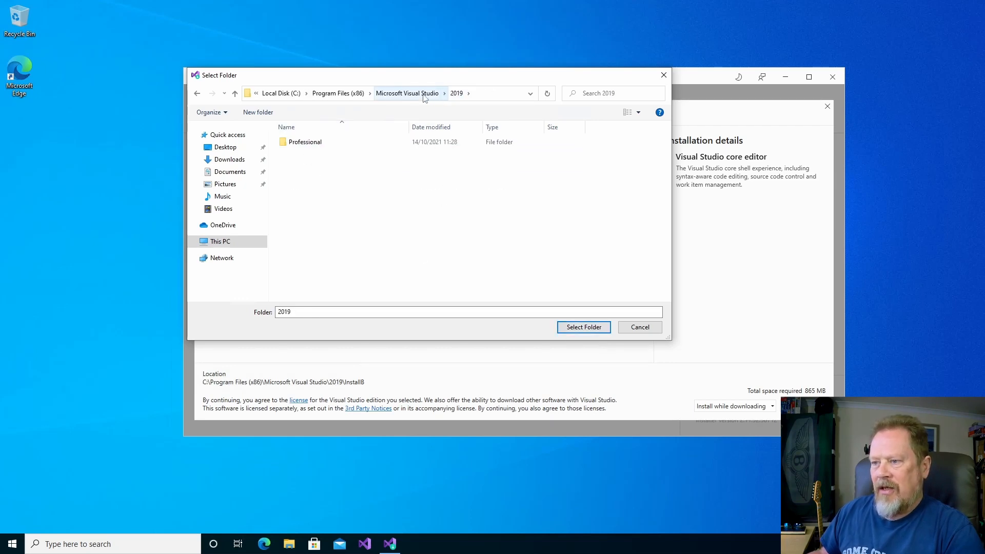
pyautogui.click(585, 329)
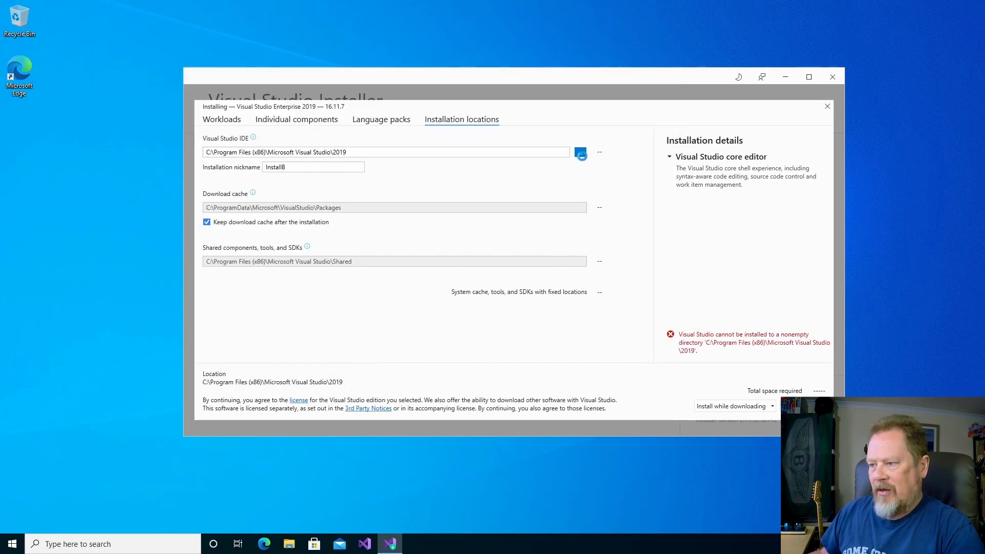
# Create a folder named InstallB inside Microsoft Visual Studio\2019 with administrator permission, and select it as the Visual Studio IDE installation location
pyautogui.click(580, 152)
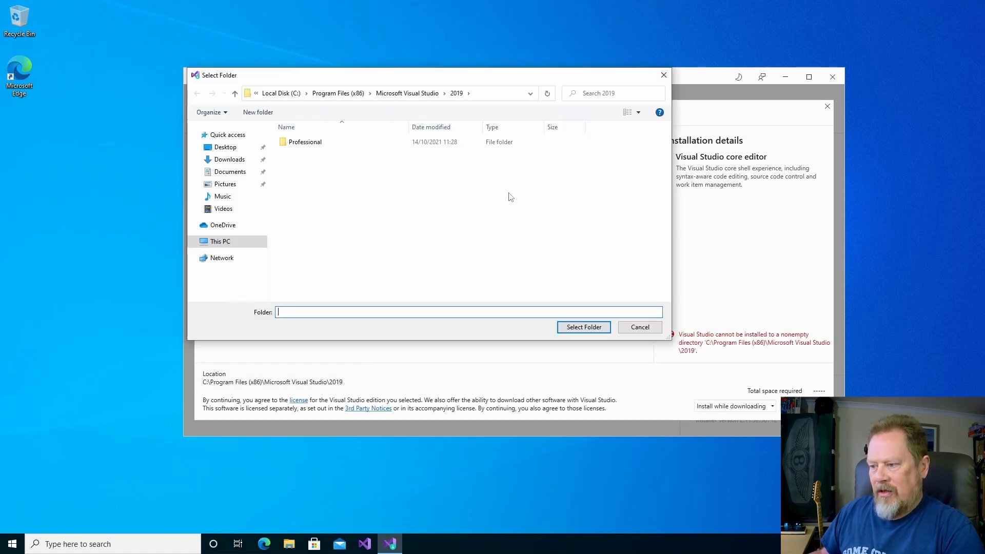
pyautogui.click(260, 114)
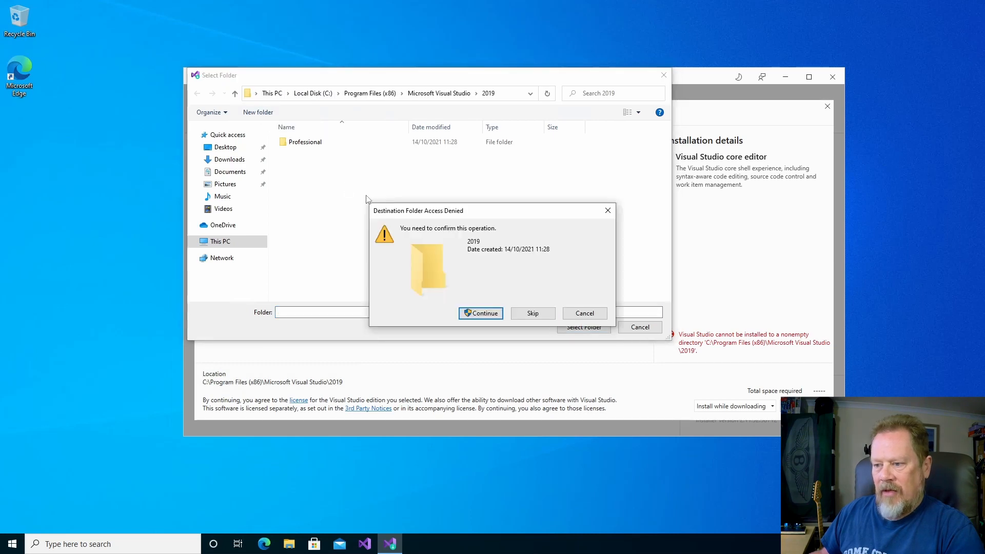
pyautogui.click(469, 307)
pyautogui.click(451, 342)
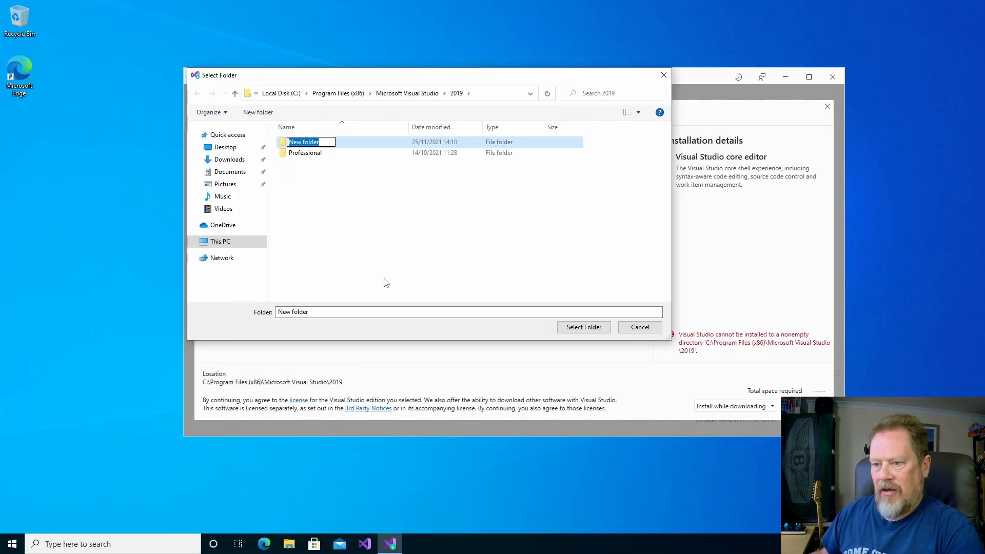
pyautogui.write('Install')
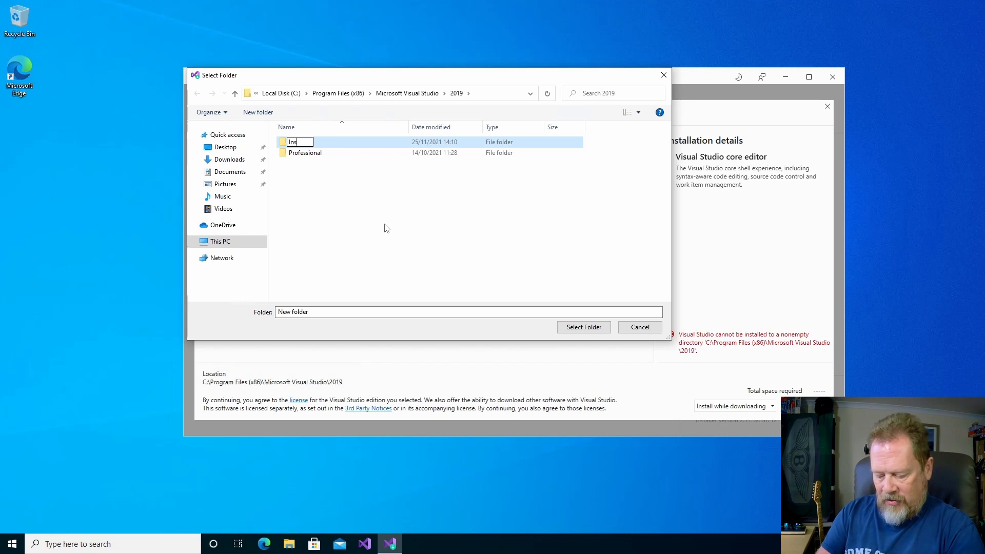
pyautogui.write('B')
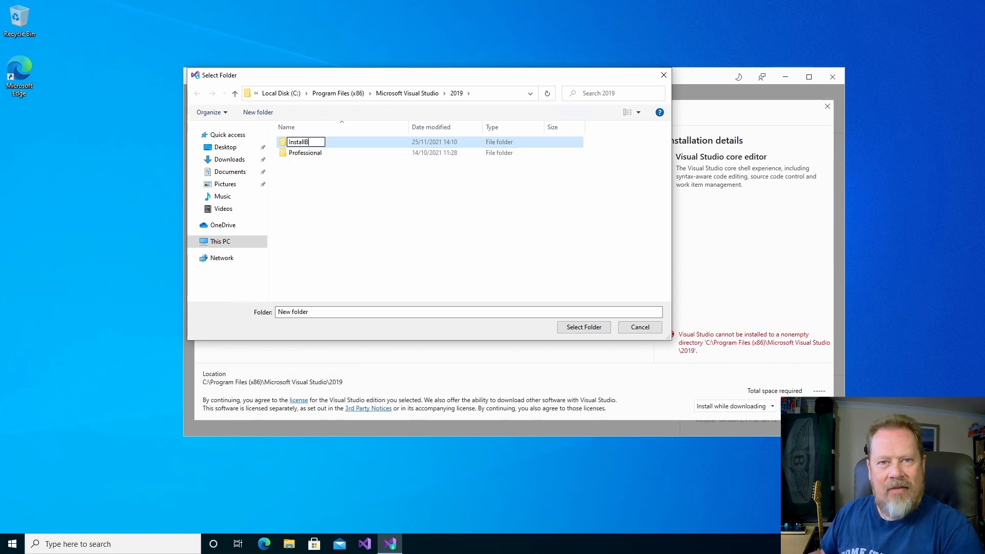
pyautogui.press('Return')
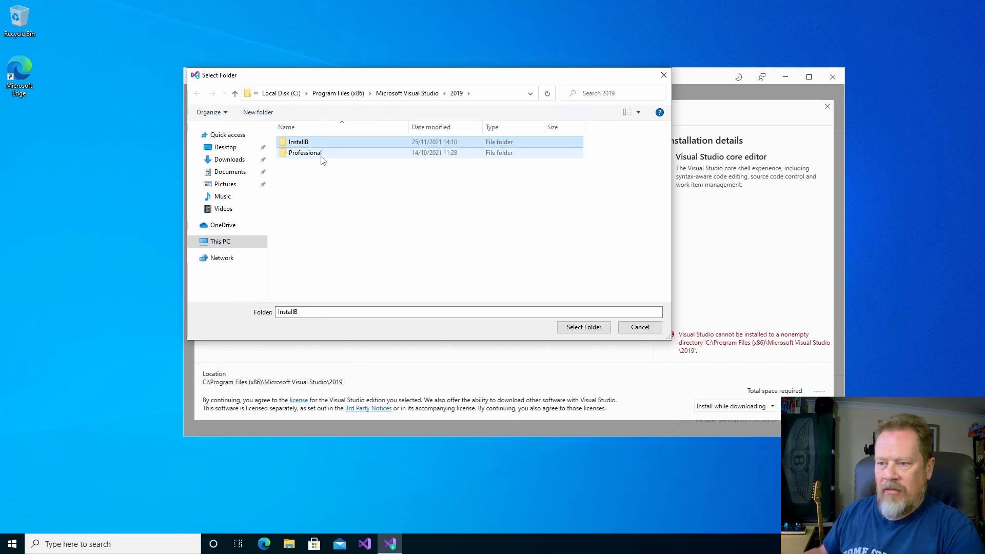
pyautogui.click(304, 143)
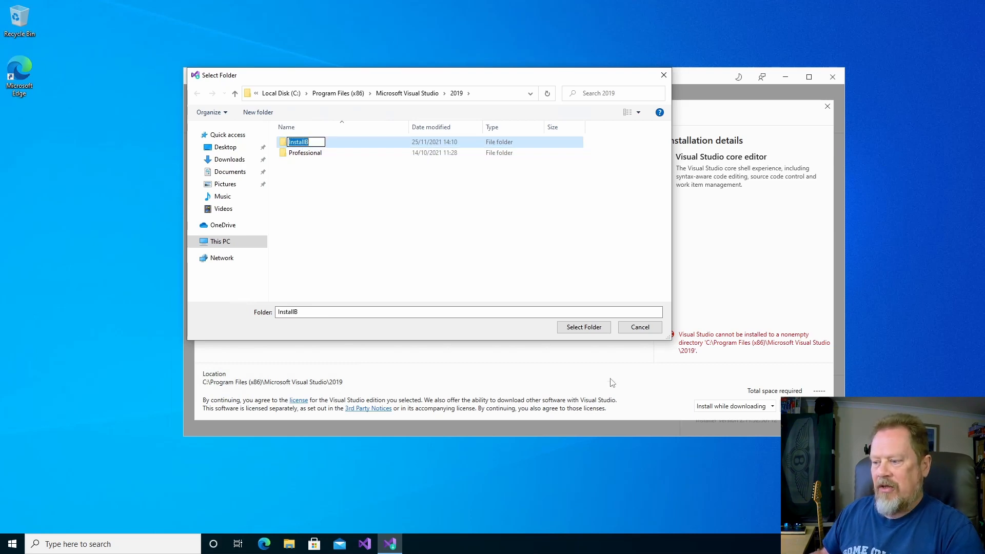
pyautogui.click(583, 327)
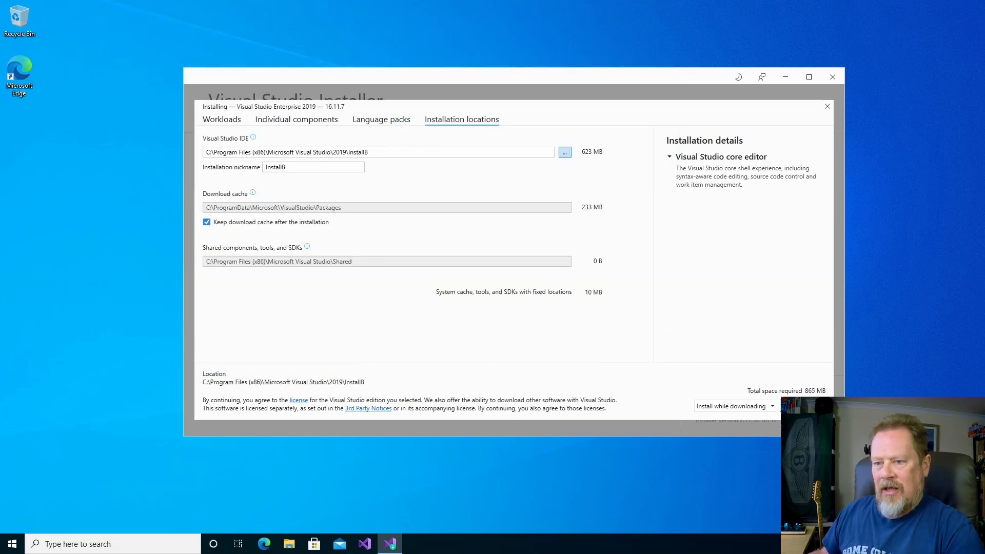
pyautogui.press('Tab')
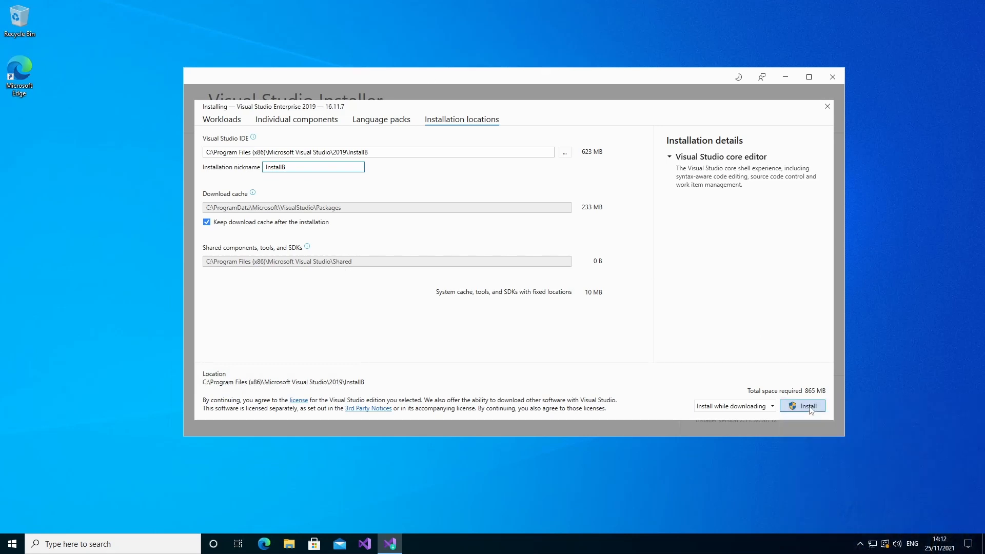
# Start the Visual Studio Enterprise 2019 installation without workloads, allowing the installer to make changes to the device
pyautogui.click(809, 407)
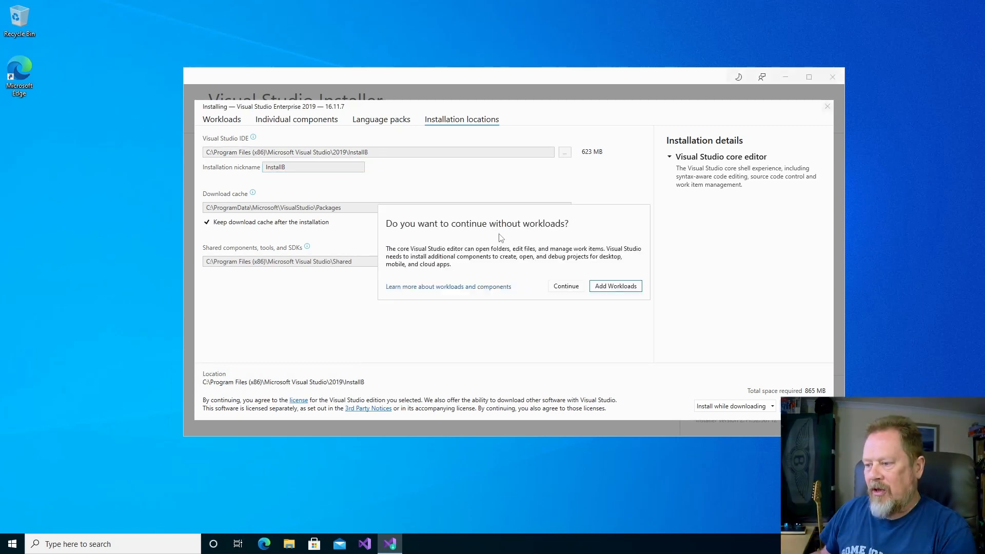
pyautogui.click(564, 286)
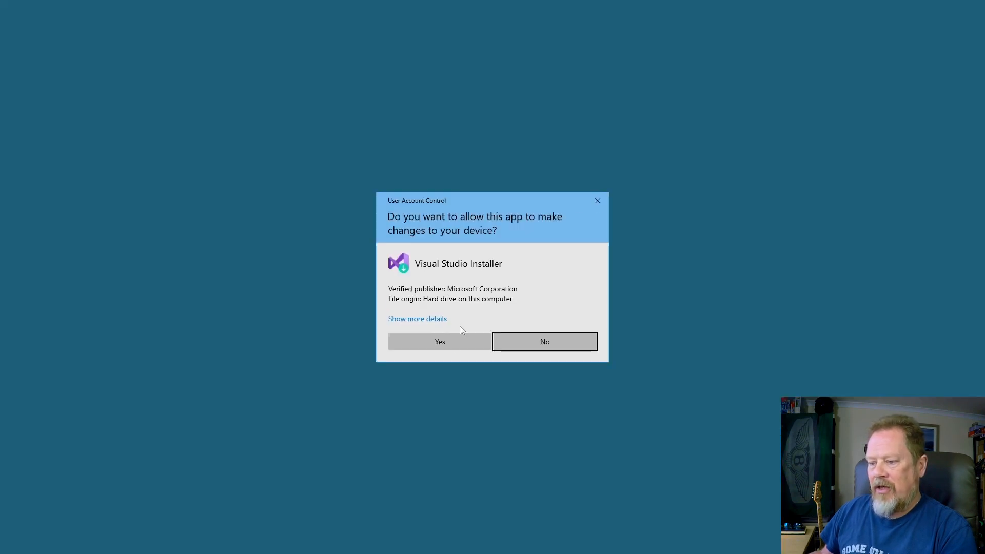
pyautogui.click(447, 341)
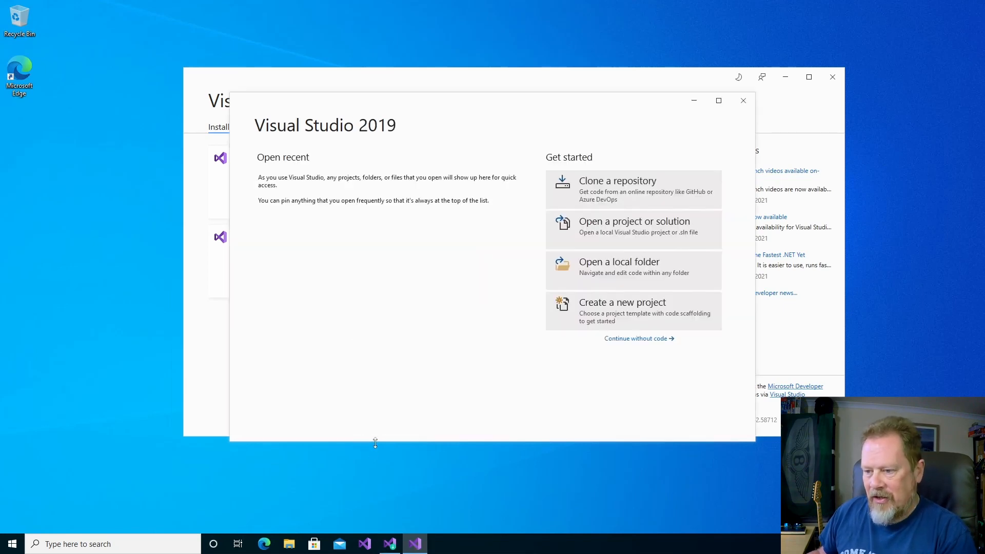
# Close the launched Visual Studio 2019 start window, and move the Visual Studio Installer window slightly up on the desktop
pyautogui.moveTo(439, 102); pyautogui.dragTo(453, 111)
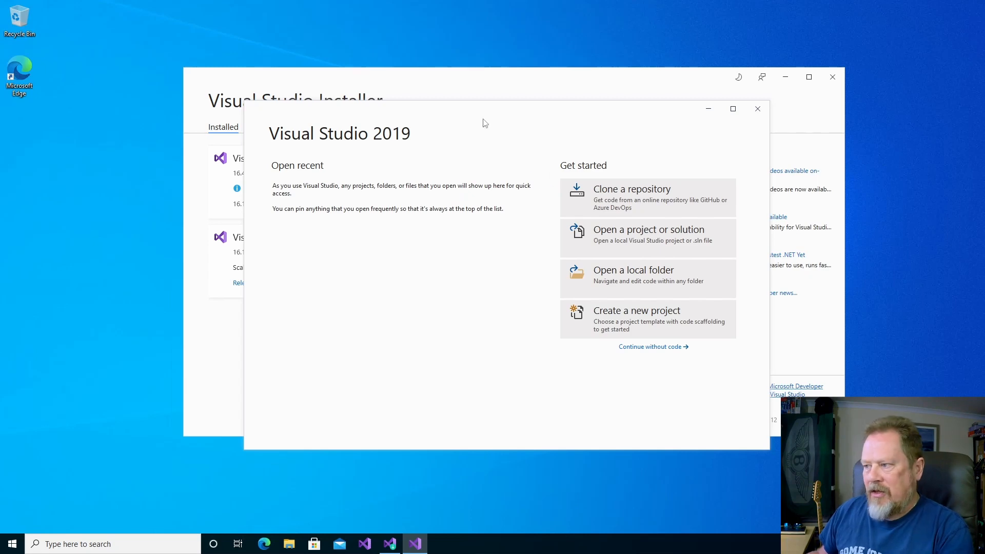
pyautogui.click(766, 110)
pyautogui.moveTo(482, 82); pyautogui.dragTo(504, 58)
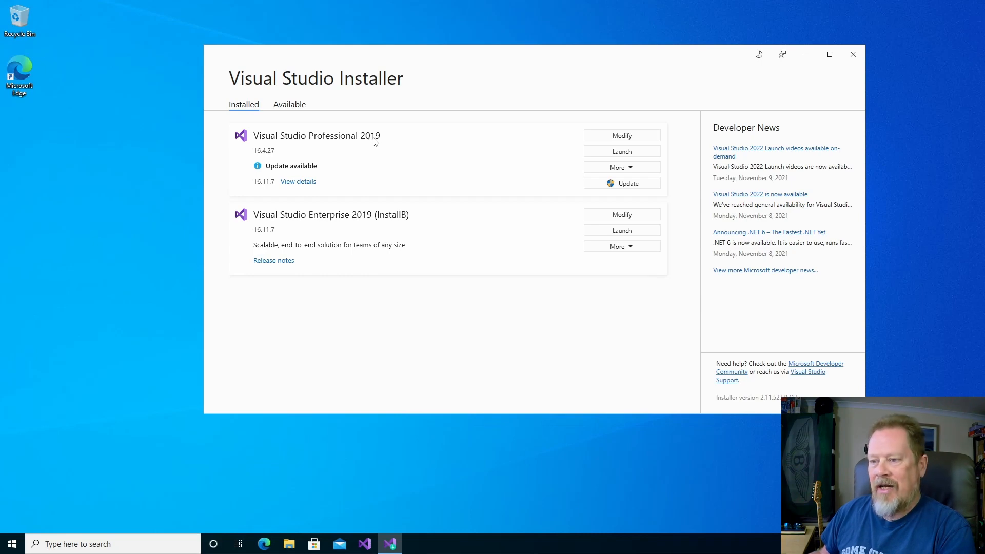
# Review the workloads and individual components in the Visual Studio Professional 2019 configuration export, and leave without exporting
pyautogui.click(634, 169)
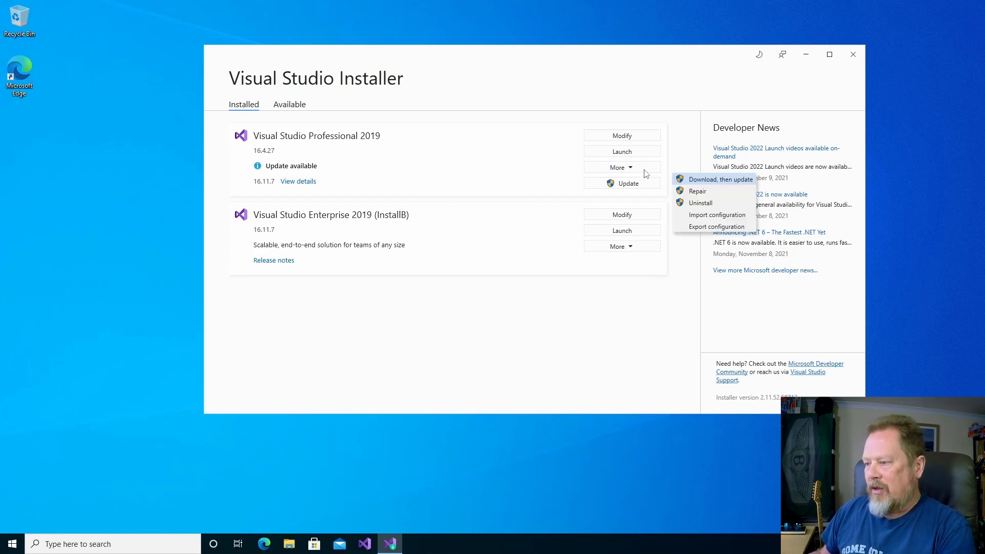
pyautogui.click(717, 227)
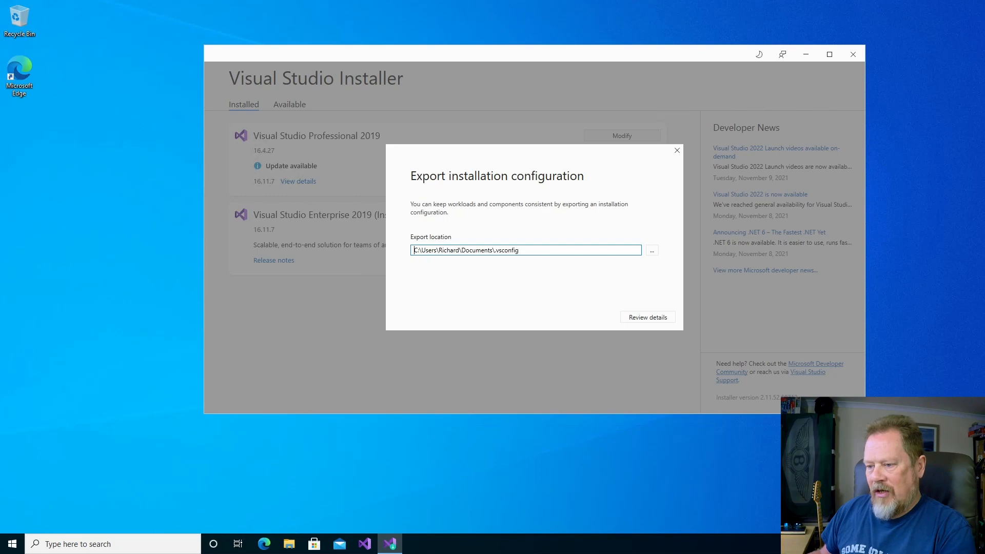
pyautogui.click(647, 318)
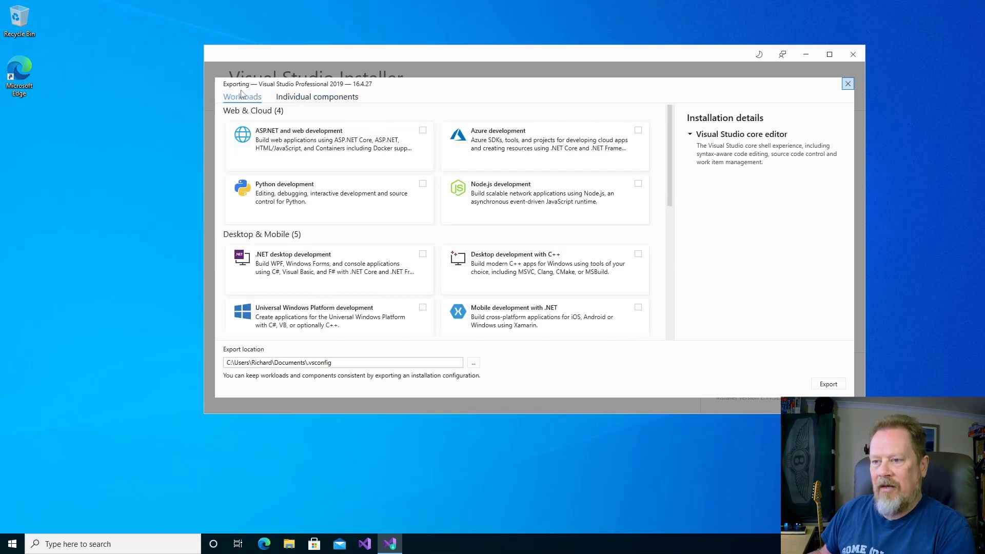
pyautogui.click(303, 99)
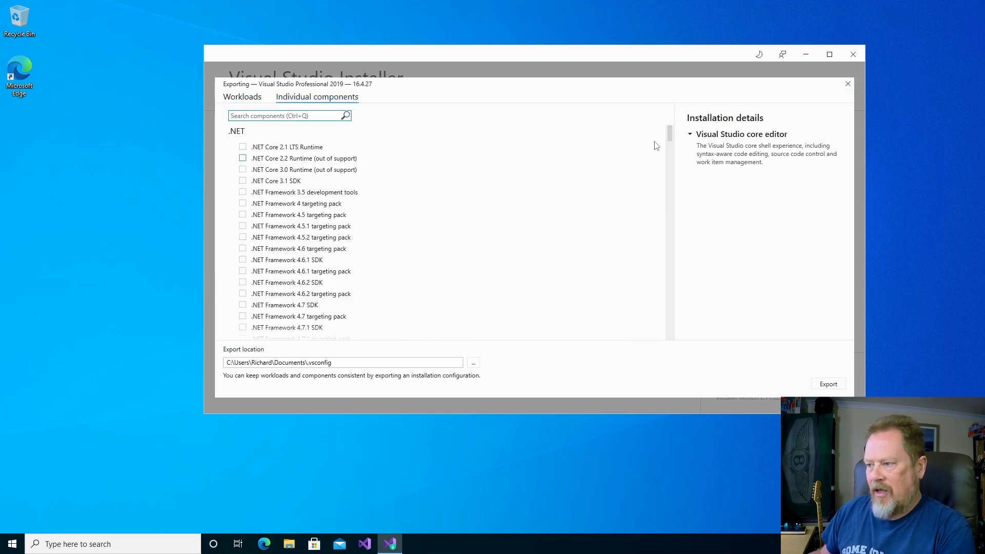
pyautogui.moveTo(670, 134); pyautogui.dragTo(671, 355)
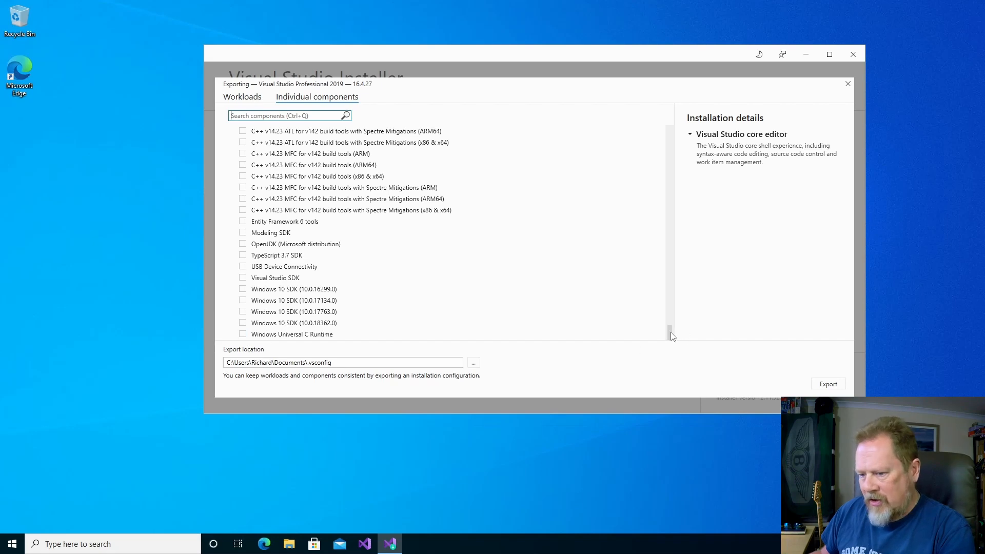
pyautogui.moveTo(673, 334); pyautogui.dragTo(694, 101)
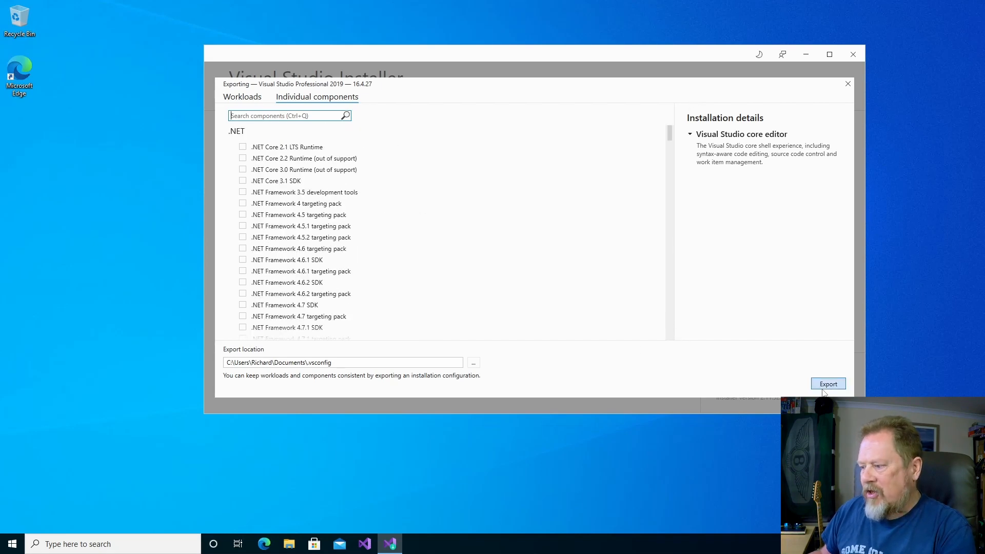
pyautogui.click(848, 84)
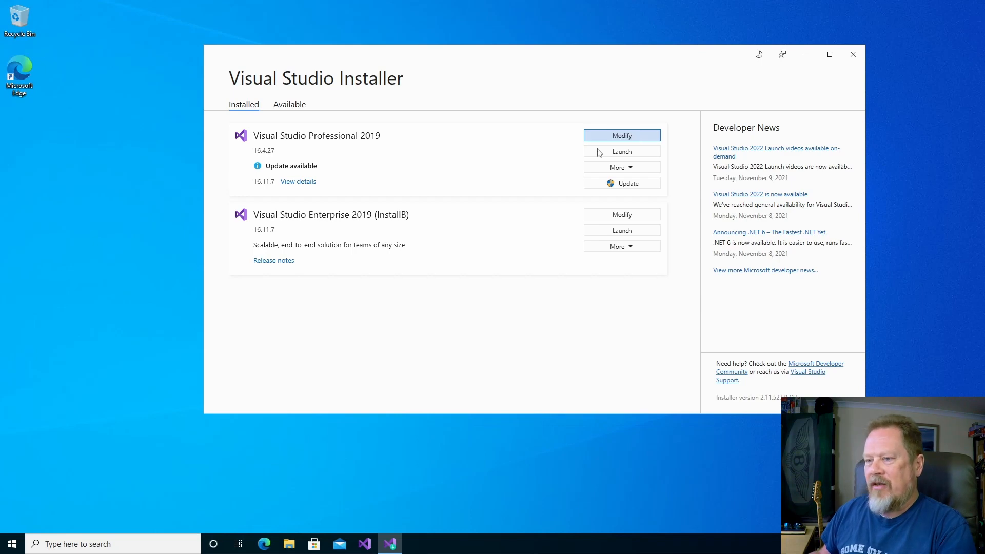
# Add the Windows Universal C Runtime individual component to Visual Studio Professional 2019 and apply the modification, allowing changes to the device
pyautogui.click(637, 137)
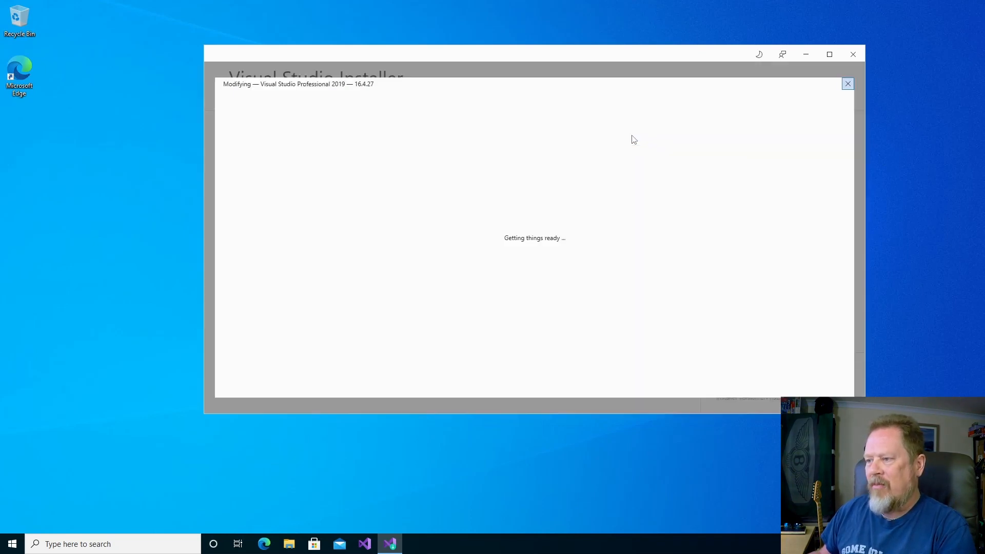
pyautogui.click(338, 104)
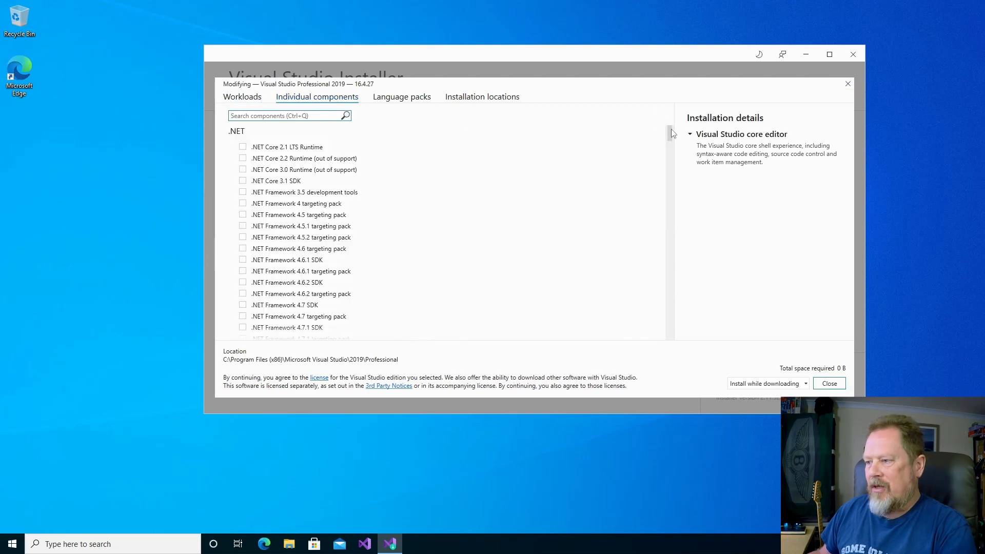
pyautogui.scroll(-5, 667, 151)
pyautogui.scroll(5, 510, 159)
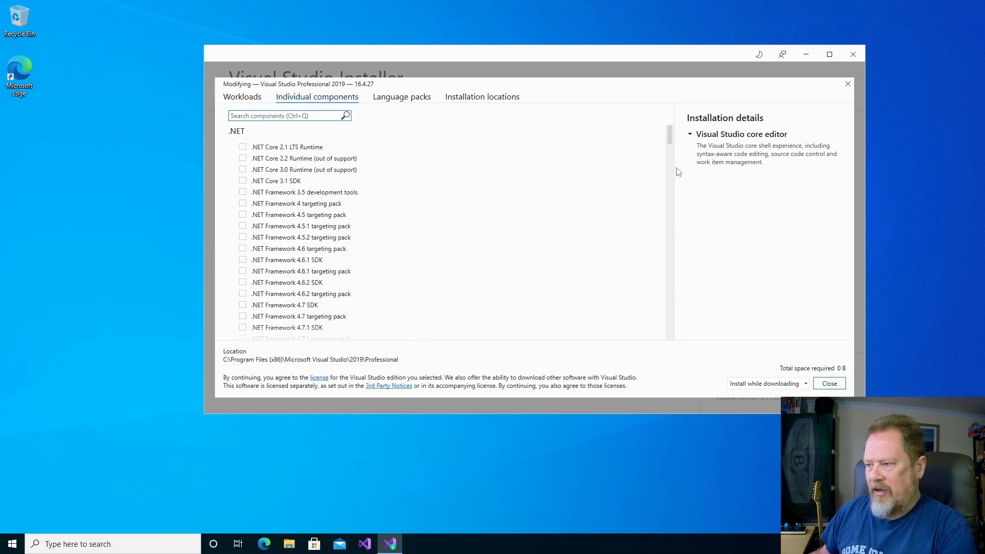
pyautogui.scroll(-5, 664, 255)
pyautogui.scroll(-10, 664, 255)
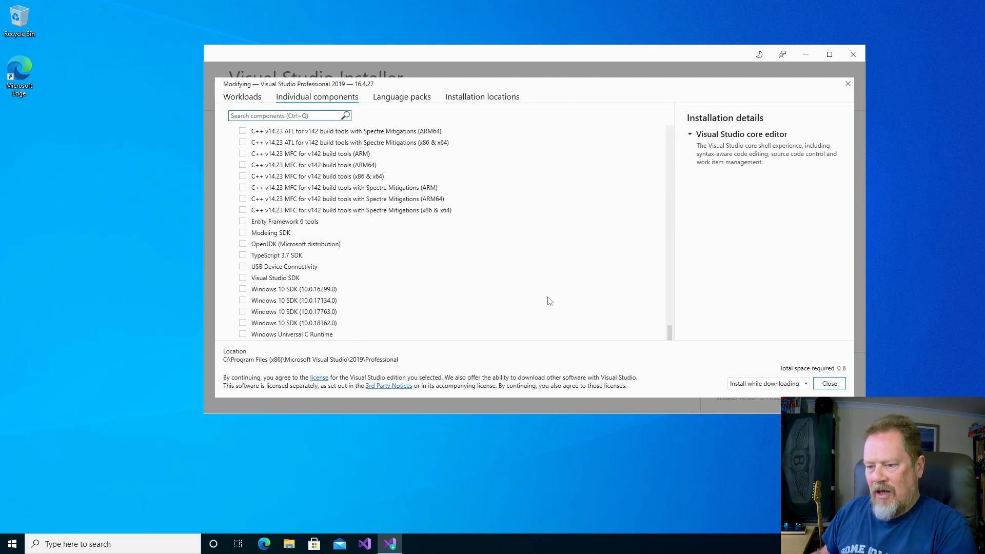
pyautogui.click(243, 335)
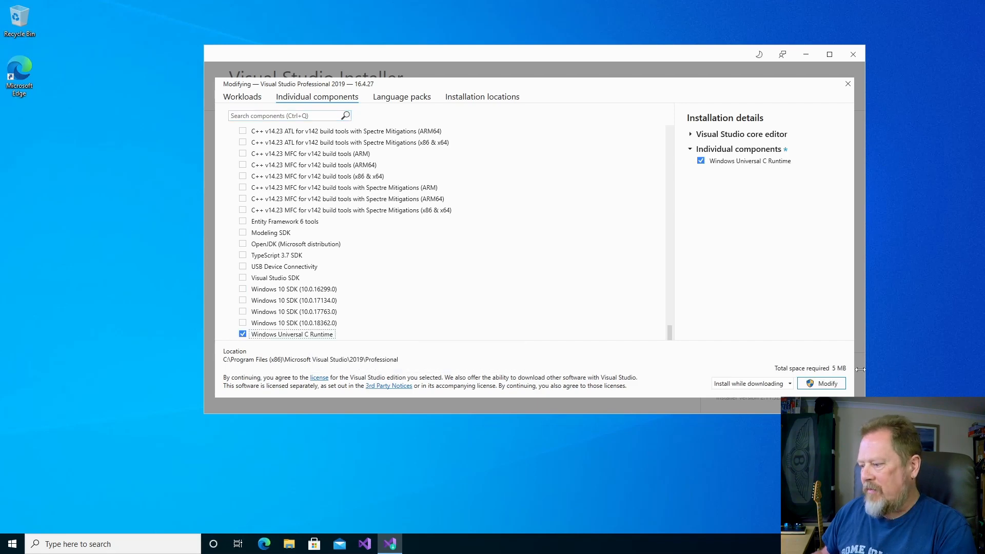
pyautogui.click(826, 385)
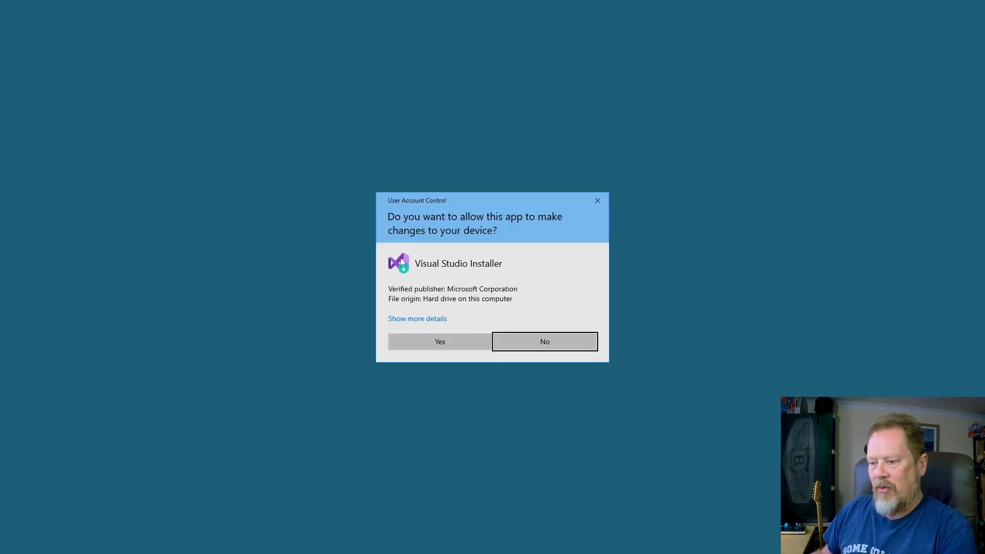
pyautogui.click(467, 340)
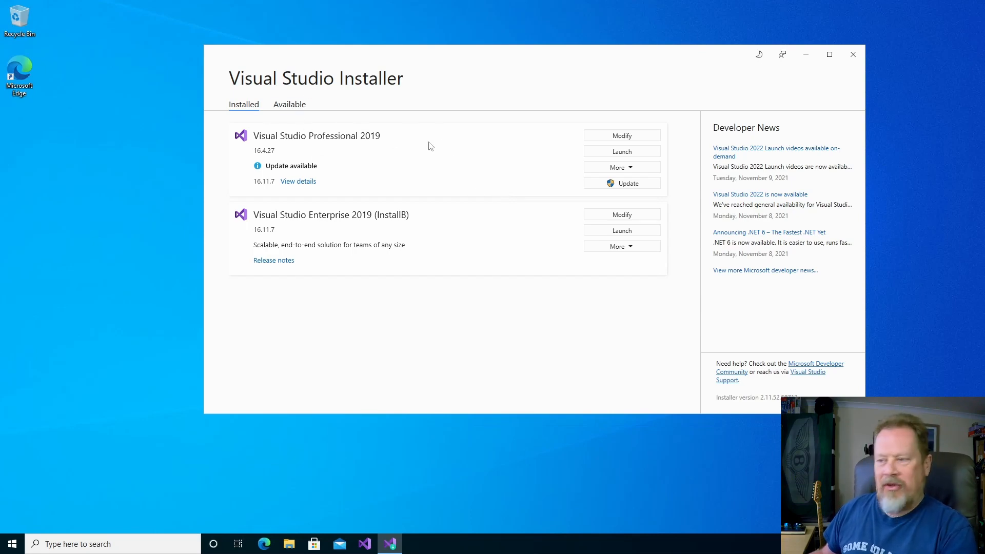
# Export the Visual Studio Professional 2019 installation configuration to .vsconfig in the Documents folder, reviewing its individual components before exporting
pyautogui.click(631, 168)
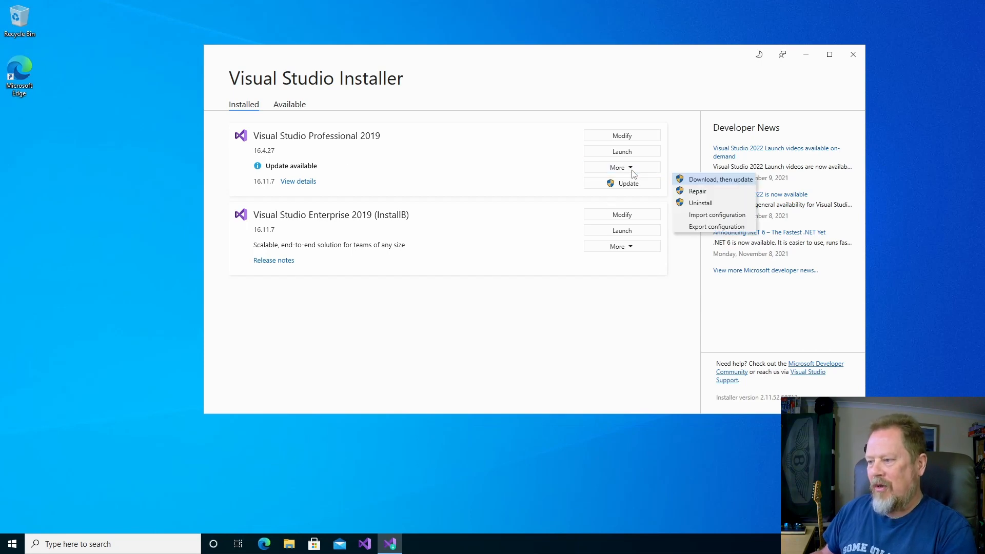
pyautogui.click(718, 226)
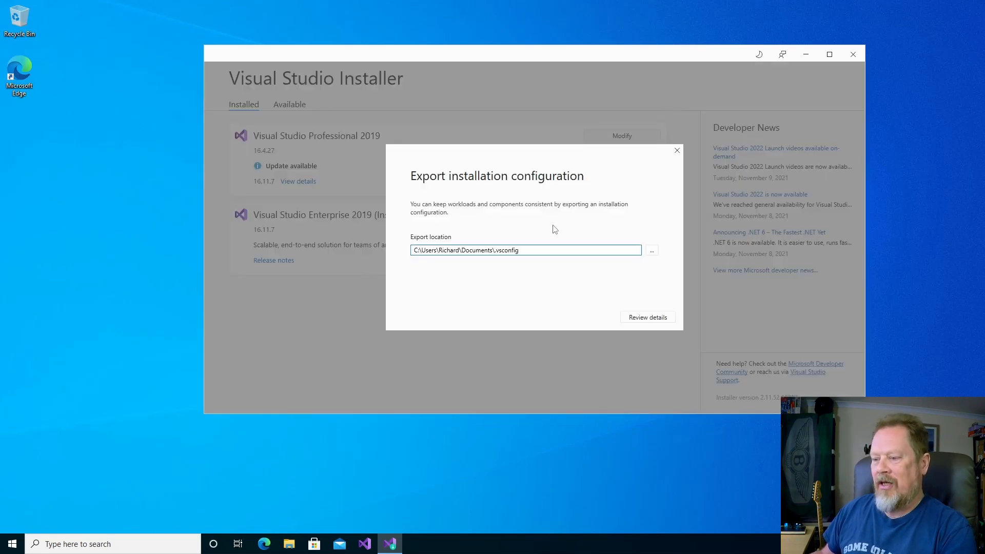
pyautogui.click(651, 319)
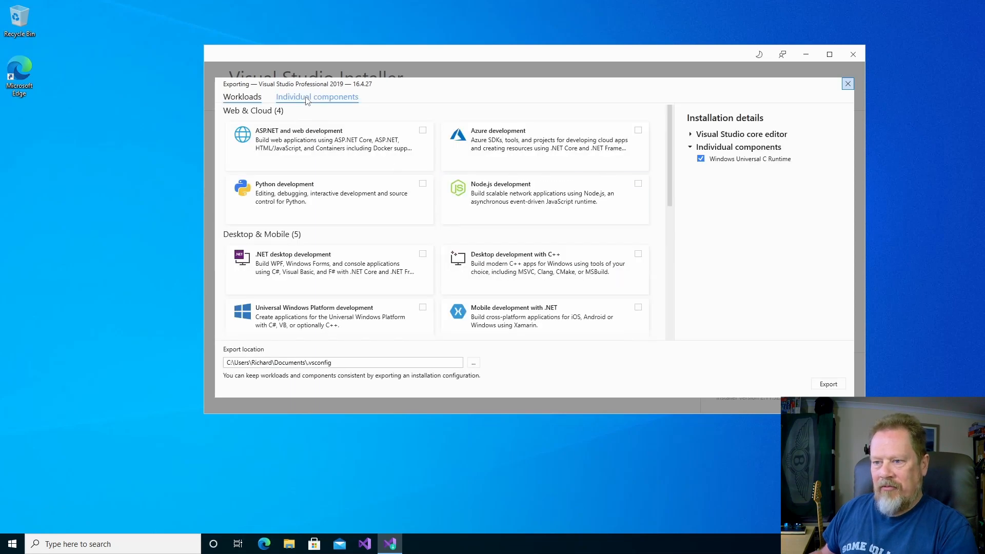
pyautogui.click(307, 100)
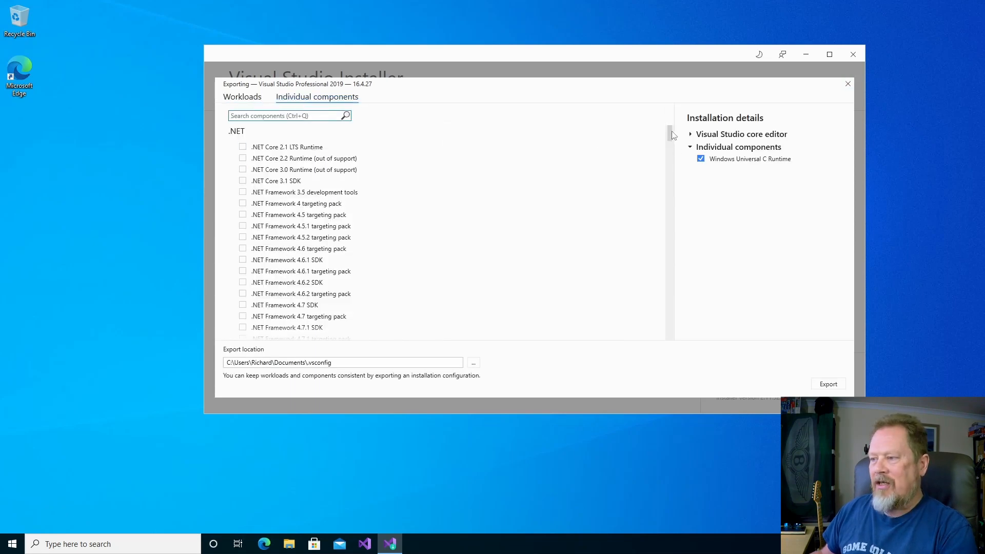
pyautogui.moveTo(669, 135); pyautogui.dragTo(667, 344)
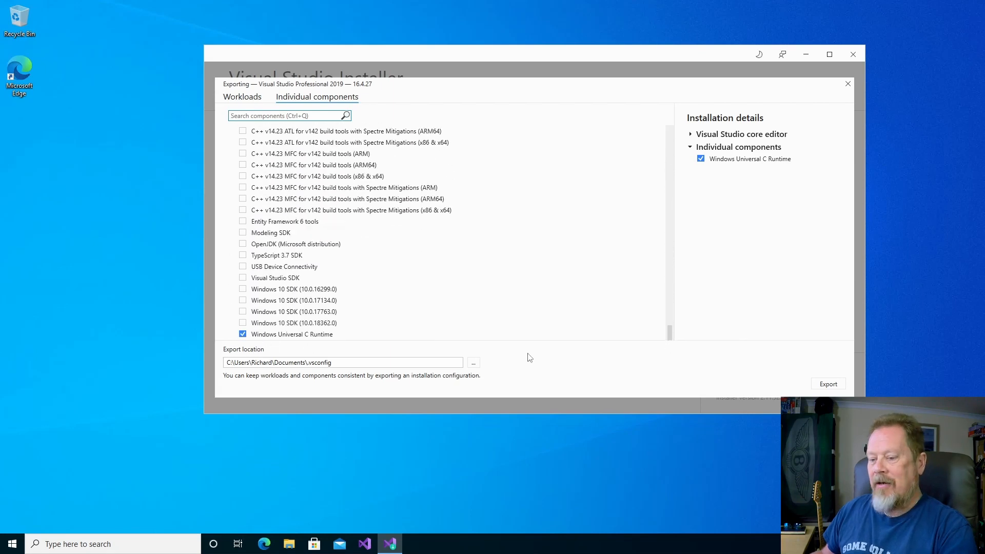
pyautogui.click(832, 385)
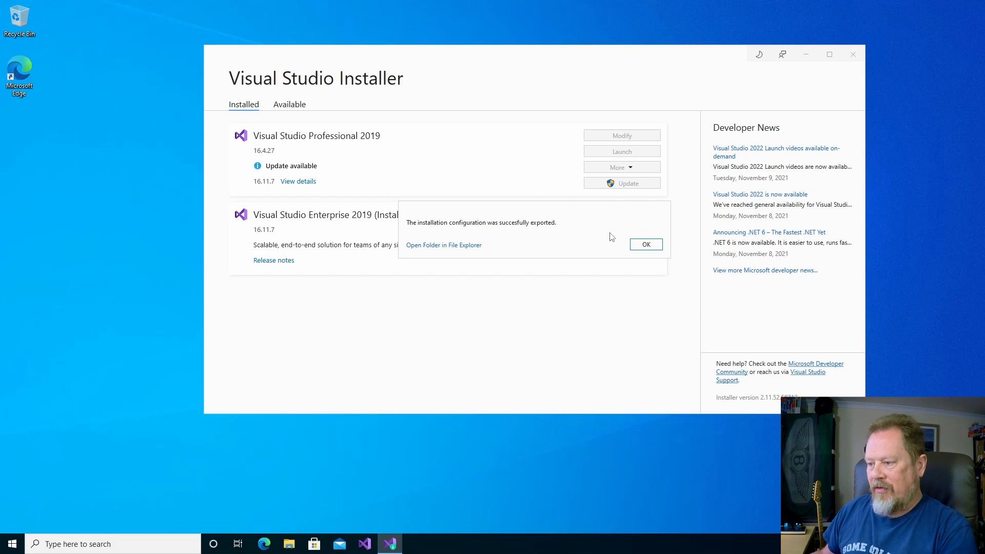
pyautogui.click(646, 245)
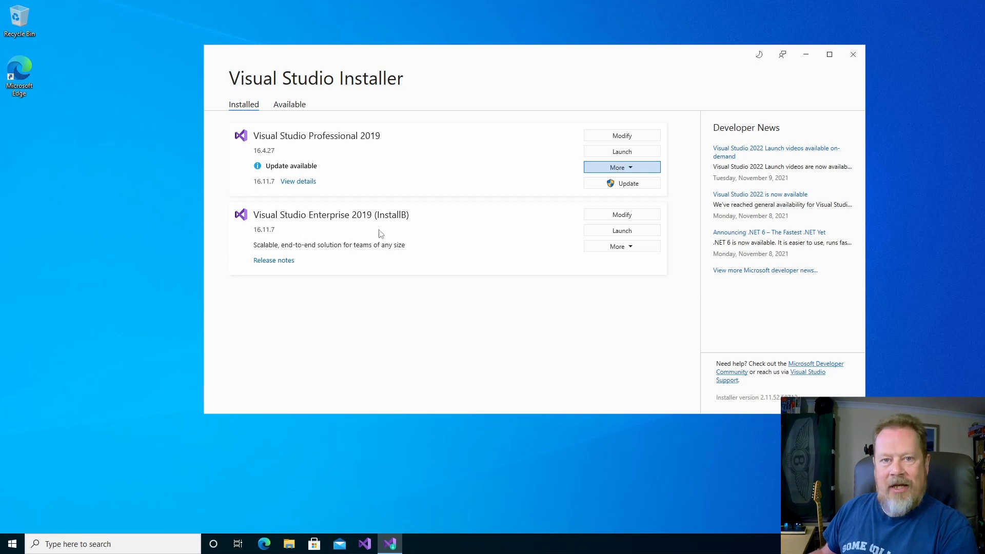
# Import the .vsconfig file from the Documents folder into Visual Studio Enterprise 2019 (InstallB) and bring up its details for review
pyautogui.click(632, 250)
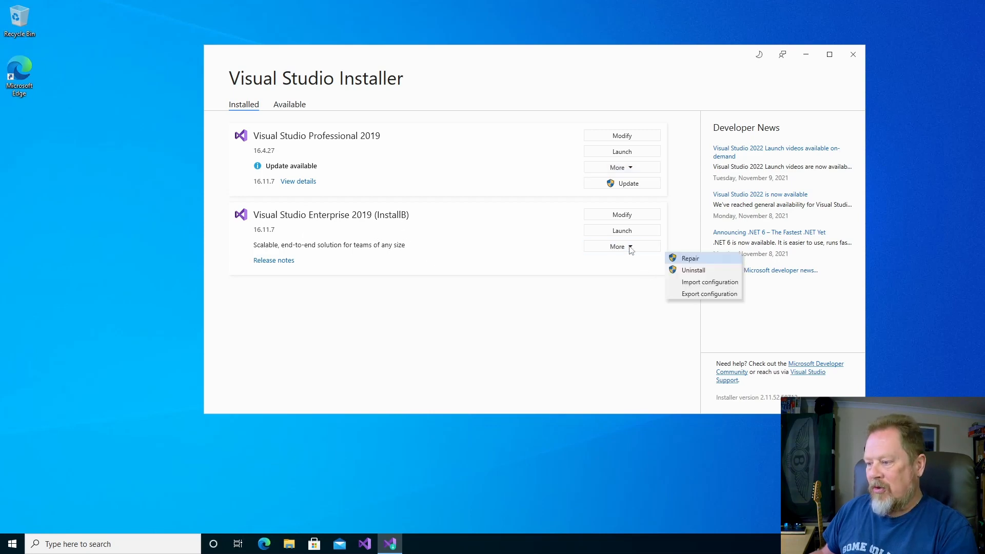
pyautogui.click(713, 287)
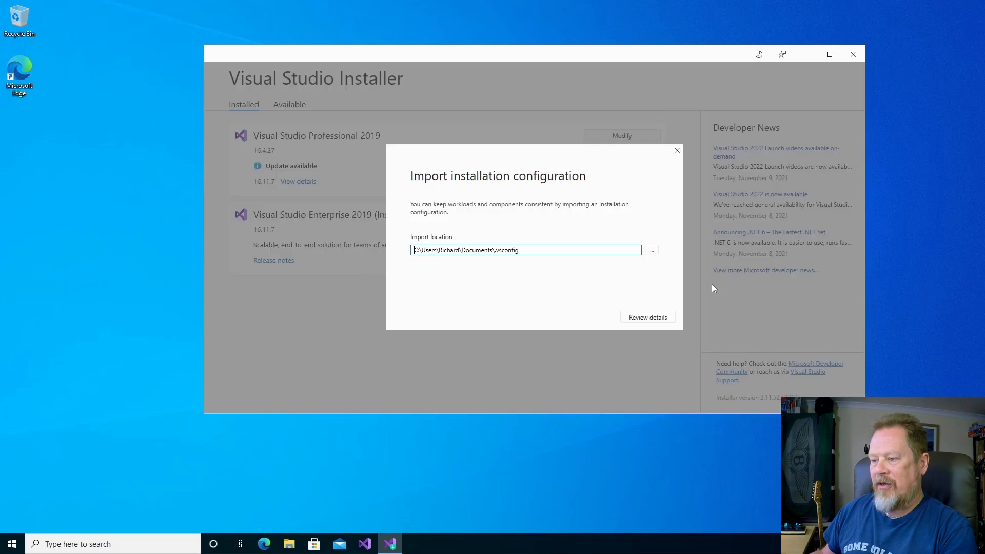
pyautogui.click(650, 318)
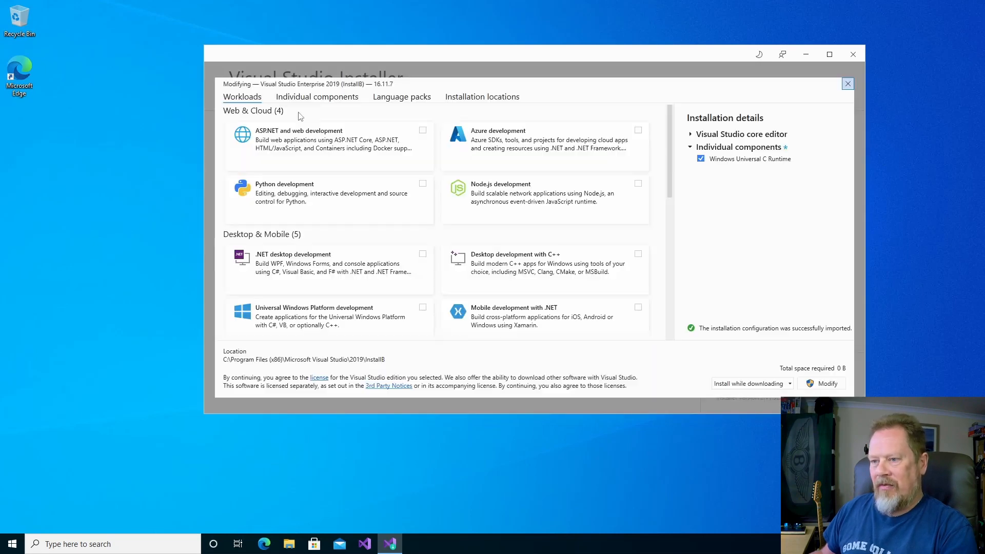
# Check the imported individual components down to Windows Universal C Runtime, and apply the Enterprise 2019 modification with permission to change the device
pyautogui.click(314, 97)
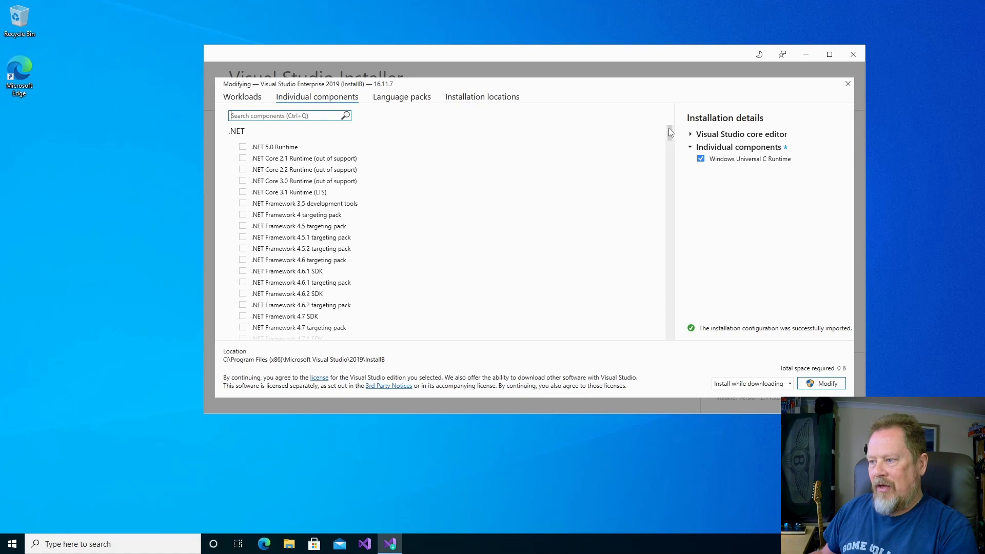
pyautogui.moveTo(669, 132)
pyautogui.mouseDown()
pyautogui.moveTo(671, 340)
pyautogui.moveTo(676, 124)
pyautogui.mouseUp()
pyautogui.click(258, 114)
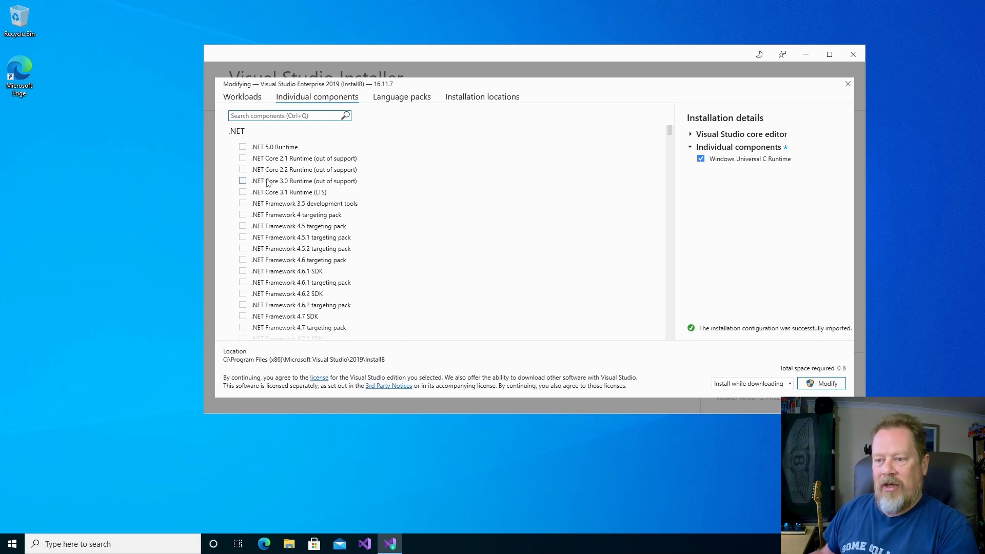
pyautogui.moveTo(275, 252)
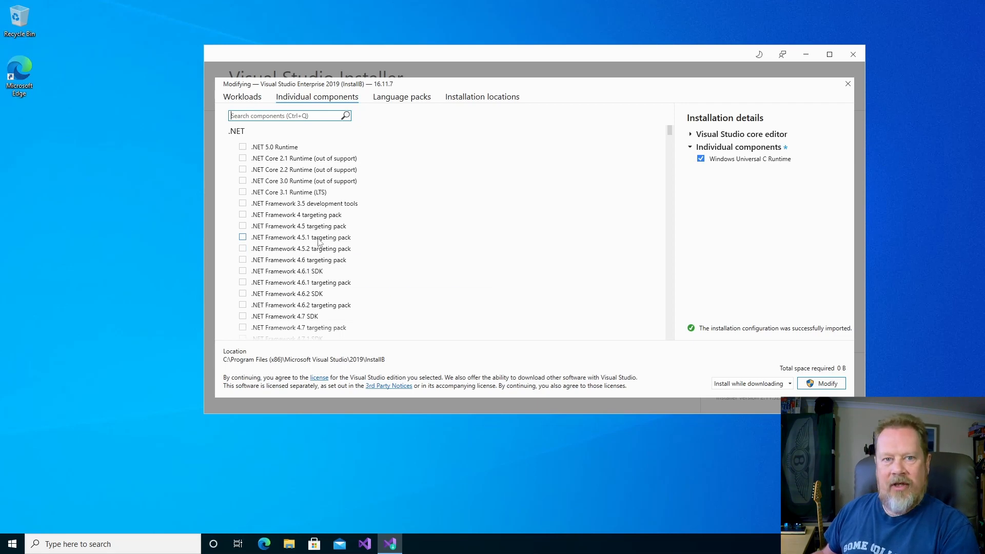
pyautogui.scroll(-5, 445, 246)
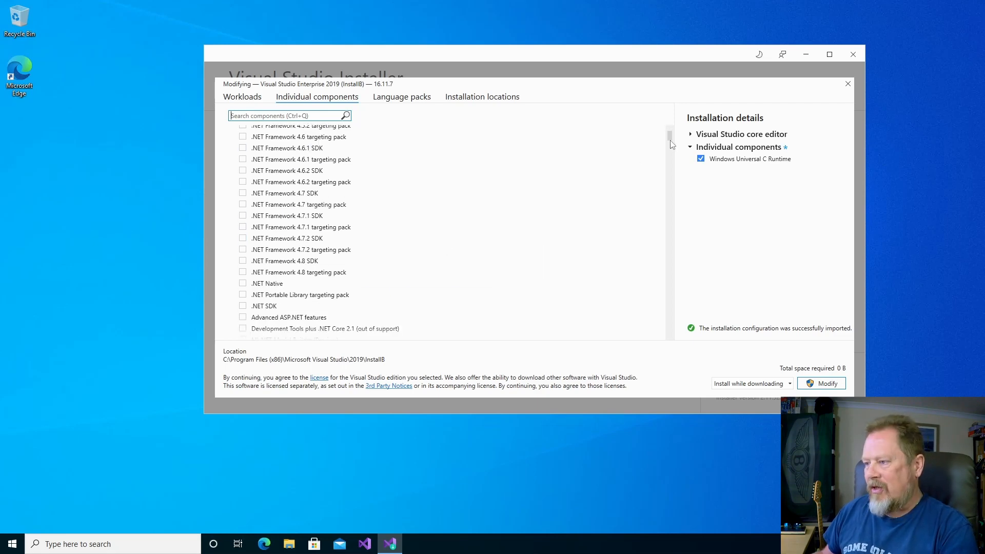
pyautogui.moveTo(670, 144); pyautogui.dragTo(662, 362)
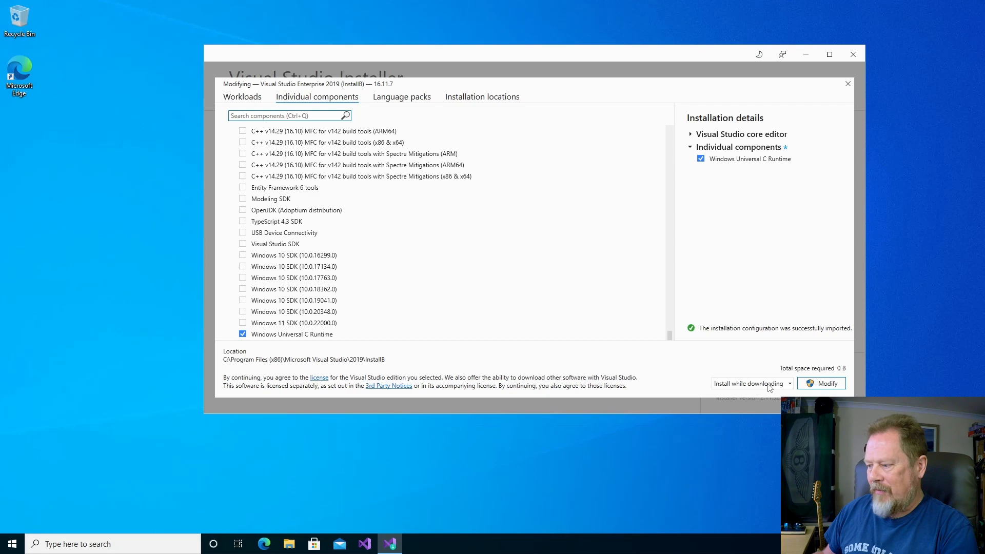
pyautogui.click(822, 384)
pyautogui.click(439, 342)
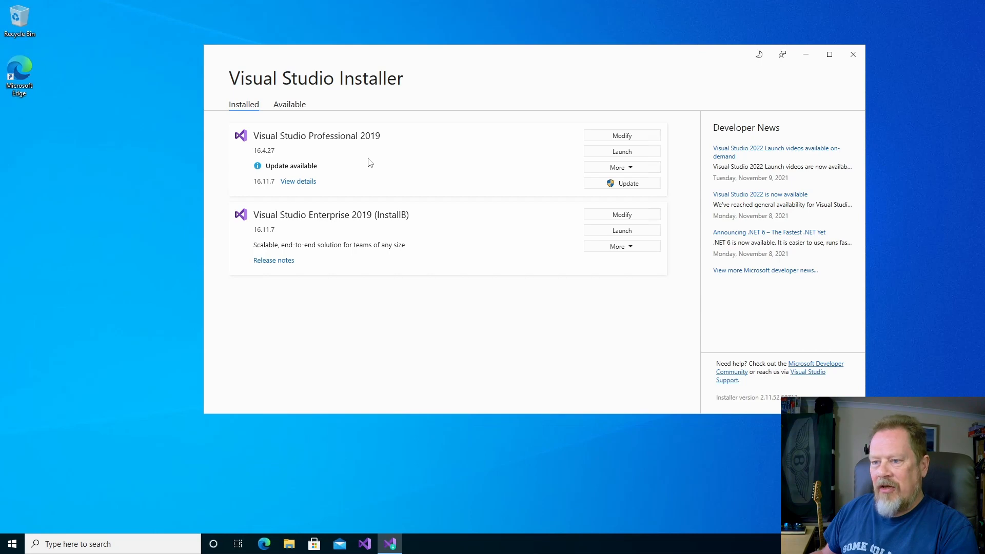
# Close the Visual Studio Installer, launch Visual Studio 2019 (InstallB), and continue without code
pyautogui.click(854, 55)
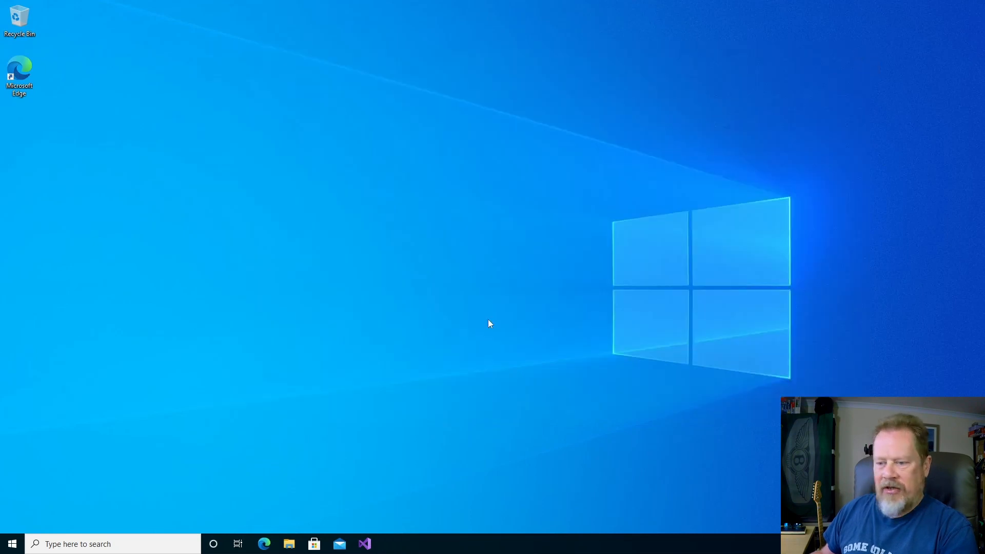
pyautogui.click(12, 544)
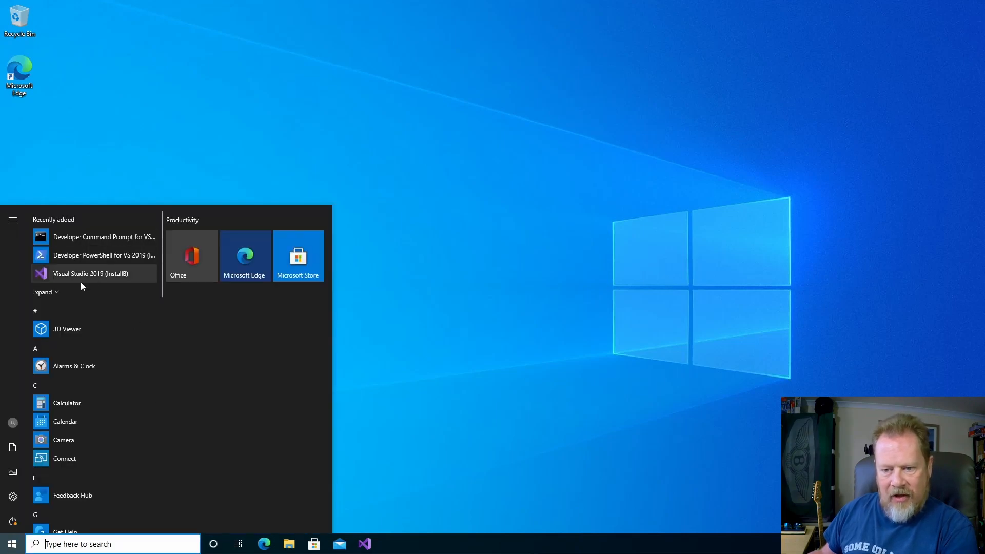
pyautogui.click(110, 273)
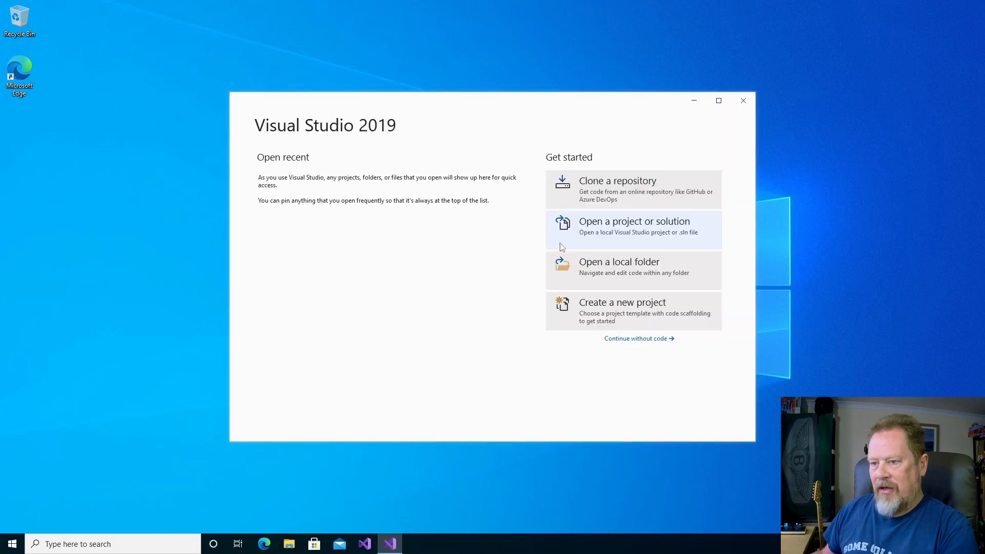
pyautogui.click(636, 341)
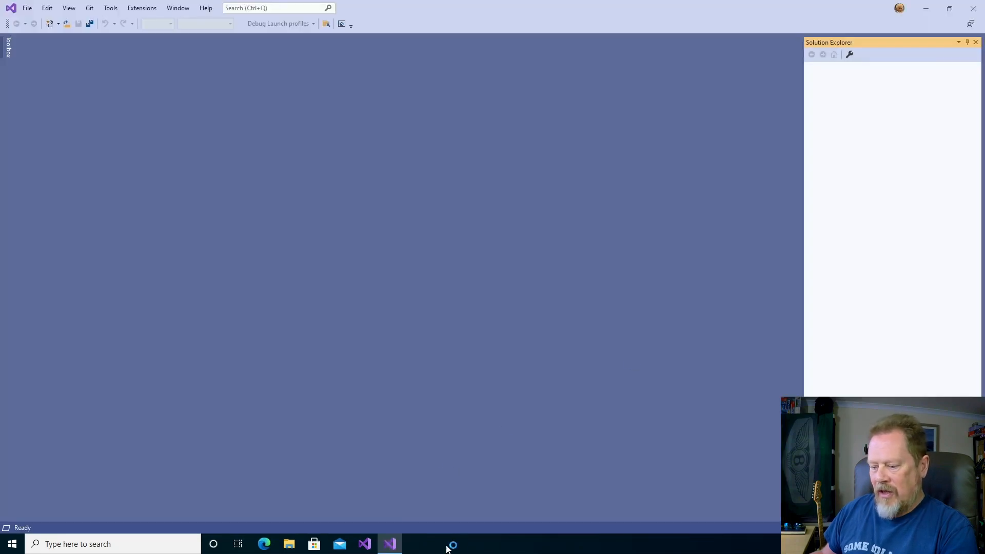
# Pin the running Visual Studio 2019 (InstallB) to the Windows taskbar
pyautogui.rightClick(395, 545)
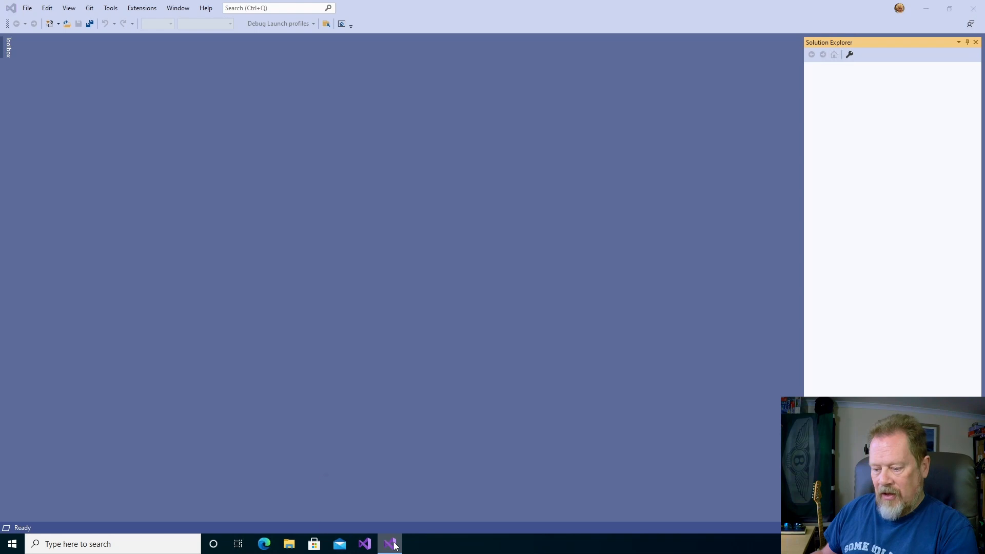
pyautogui.click(369, 509)
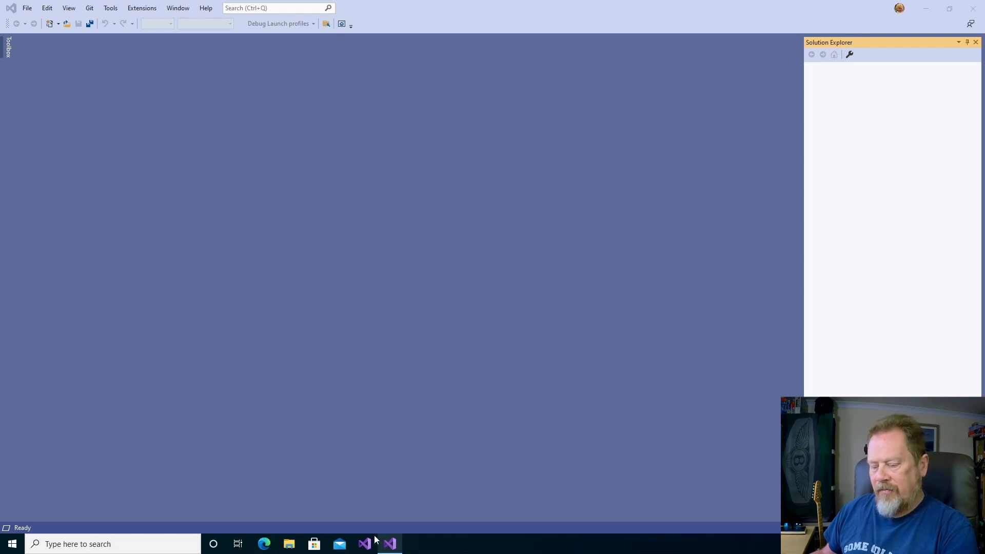
pyautogui.click(477, 113)
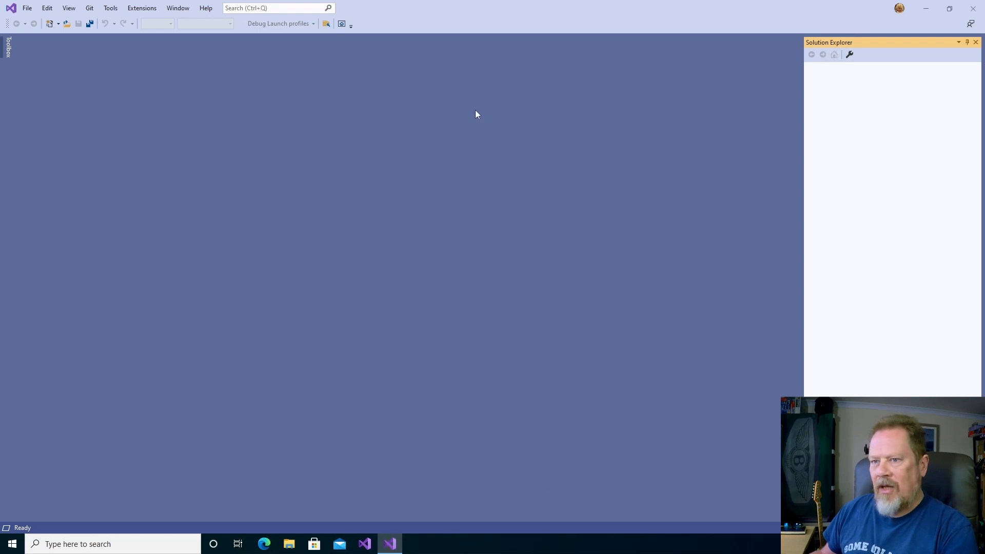
# Check the edition, nickname and version in the About Microsoft Visual Studio information, and close it
pyautogui.click(206, 8)
pyautogui.click(268, 213)
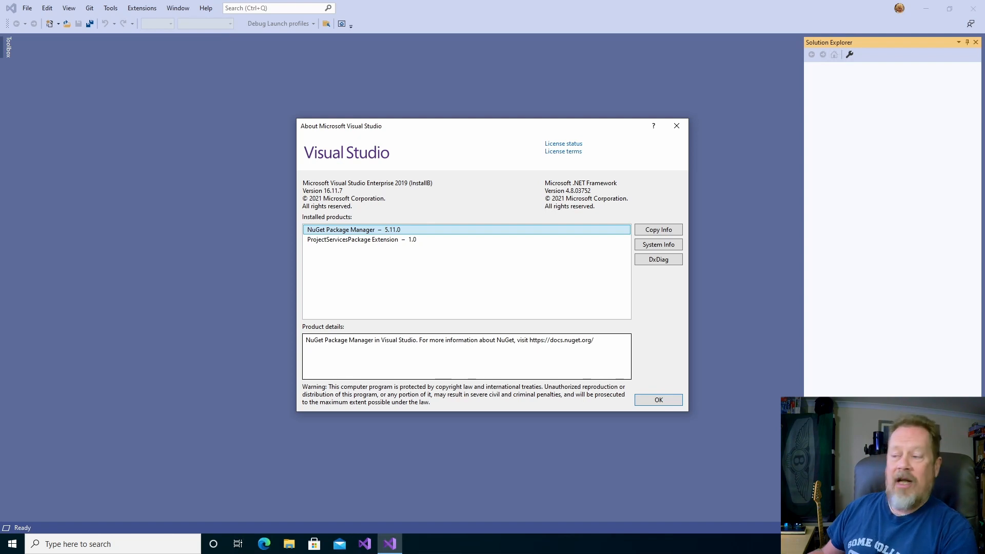
pyautogui.click(677, 126)
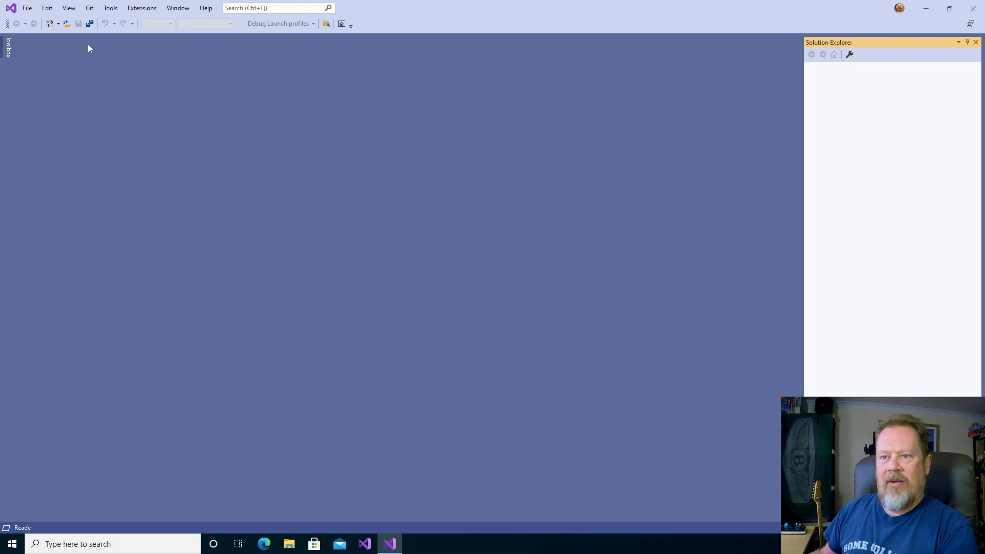
# Look at the available extension commands without choosing any, and close Visual Studio 2019 (InstallB)
pyautogui.click(149, 8)
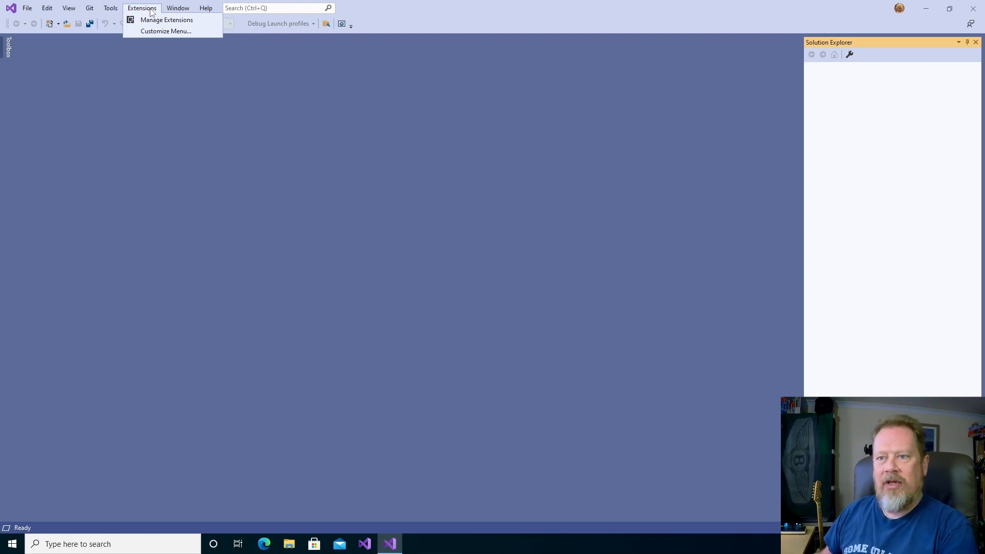
pyautogui.click(530, 146)
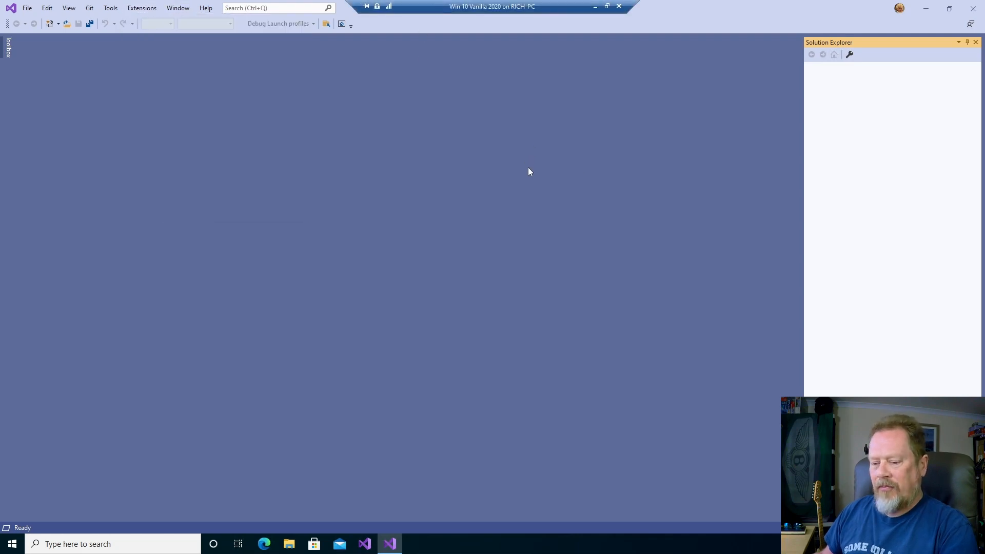
pyautogui.click(973, 8)
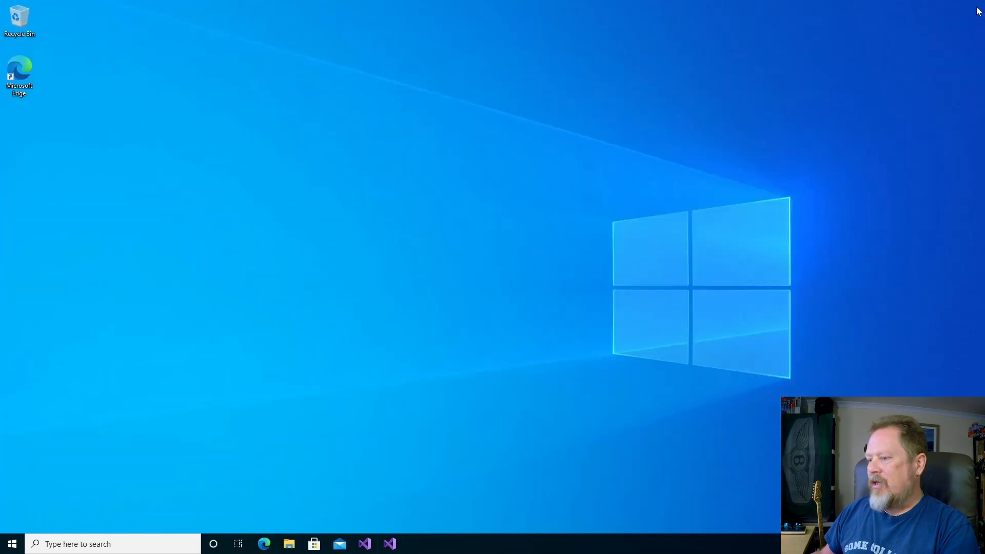
# Open the first pinned Visual Studio 2019 shortcut without code, check its edition and version in the About information, and close it
pyautogui.click(371, 547)
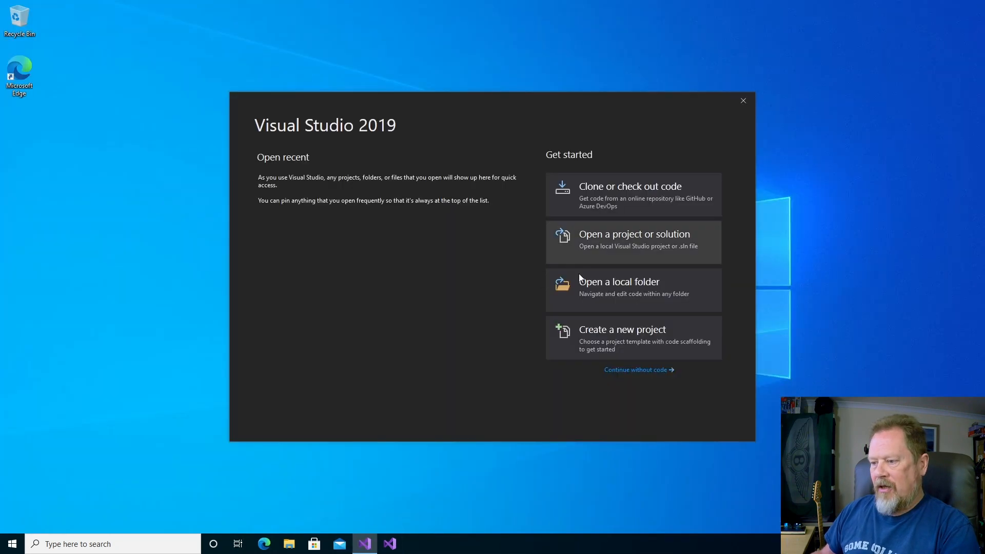
pyautogui.click(630, 373)
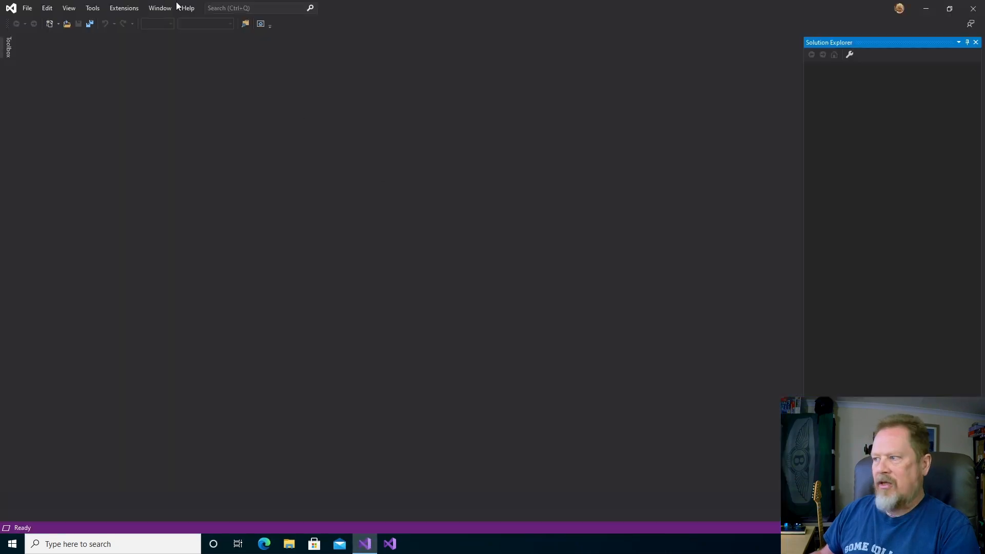
pyautogui.click(193, 10)
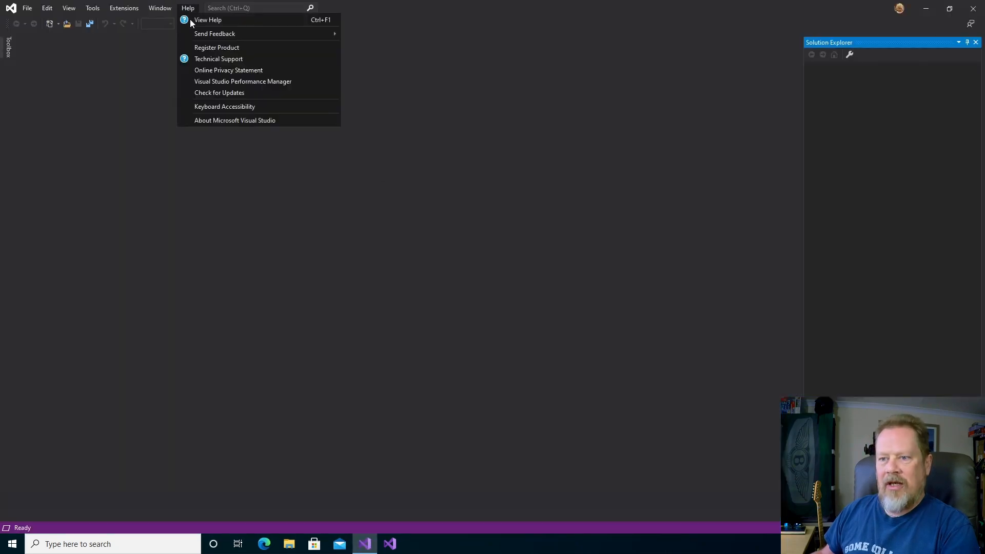
pyautogui.click(233, 125)
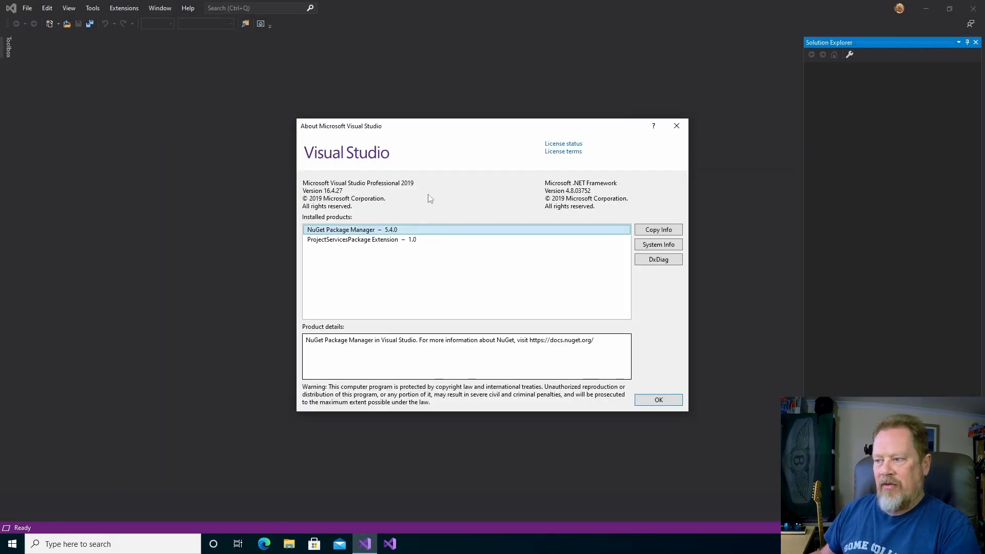
pyautogui.click(677, 126)
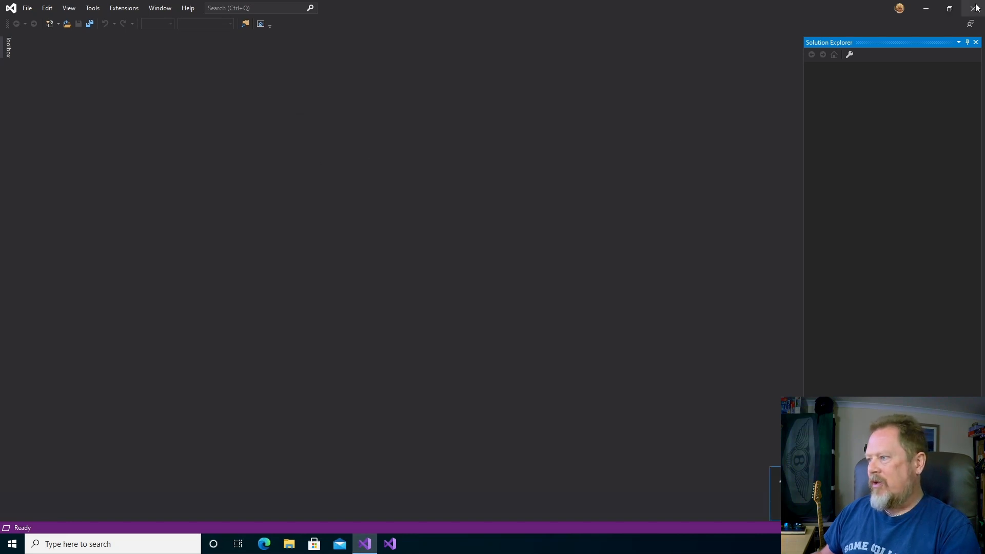
pyautogui.click(974, 8)
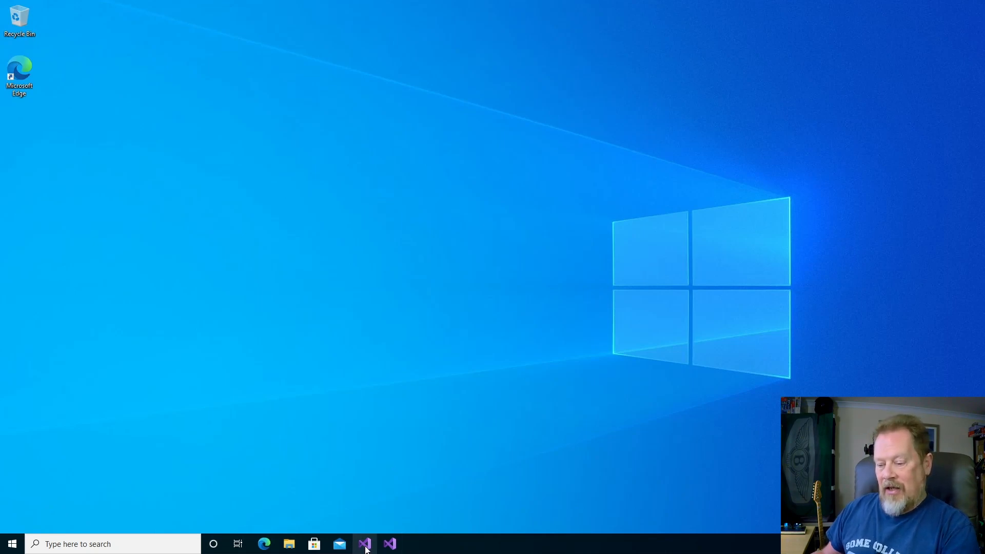
# Reopen Visual Studio 2019 from the first pinned shortcut without code, see which instance starts, and close it
pyautogui.click(366, 545)
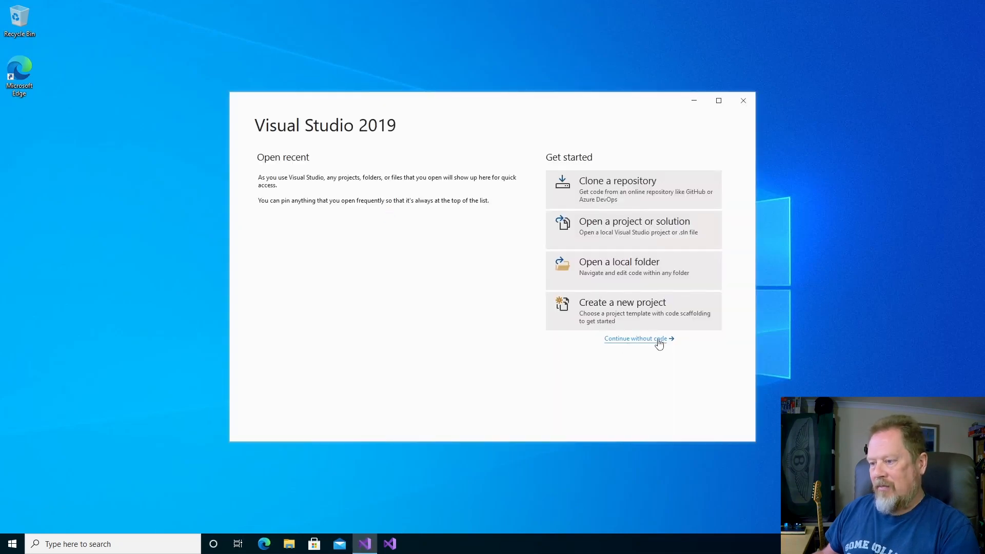
pyautogui.click(659, 339)
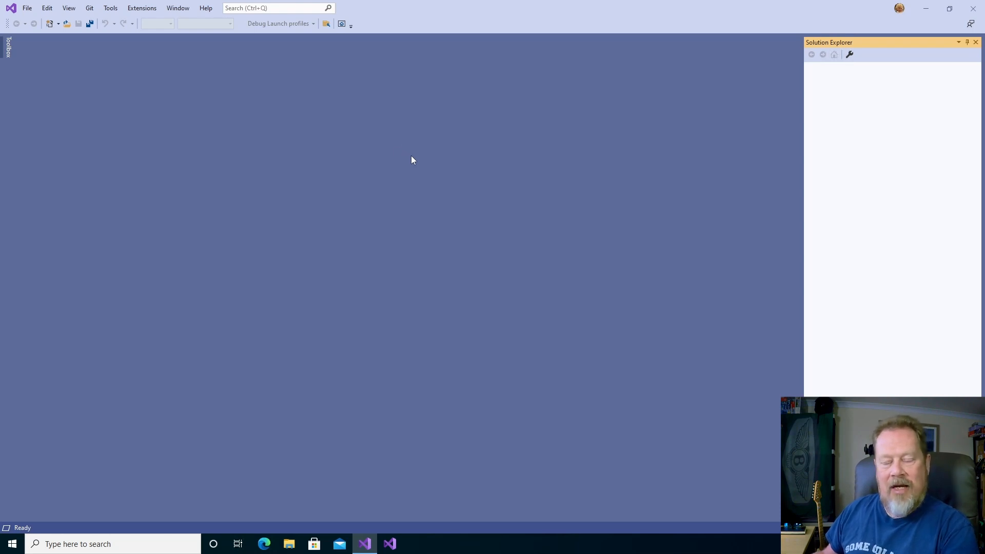
pyautogui.click(978, 6)
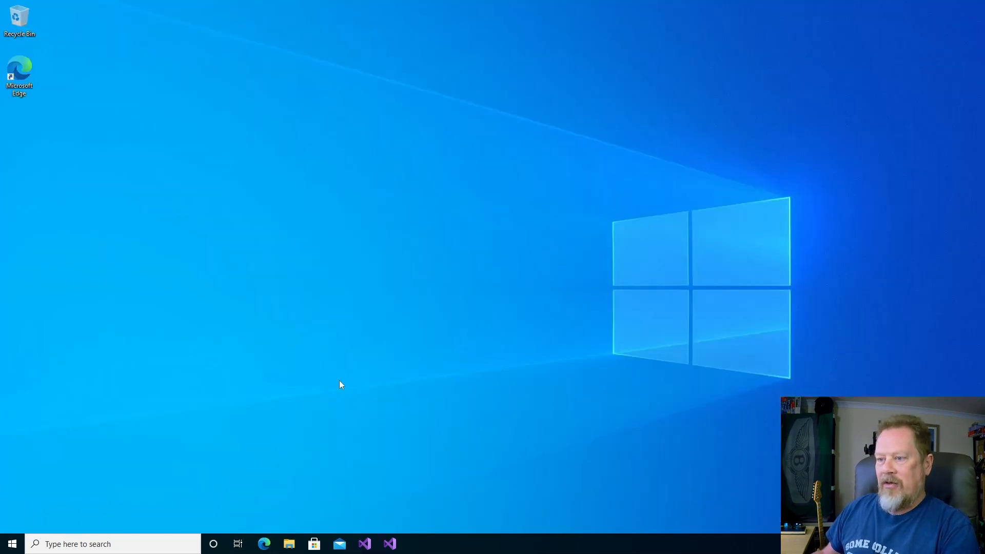
# Open the second pinned Visual Studio 2019 shortcut without code for comparison, and close it
pyautogui.click(399, 548)
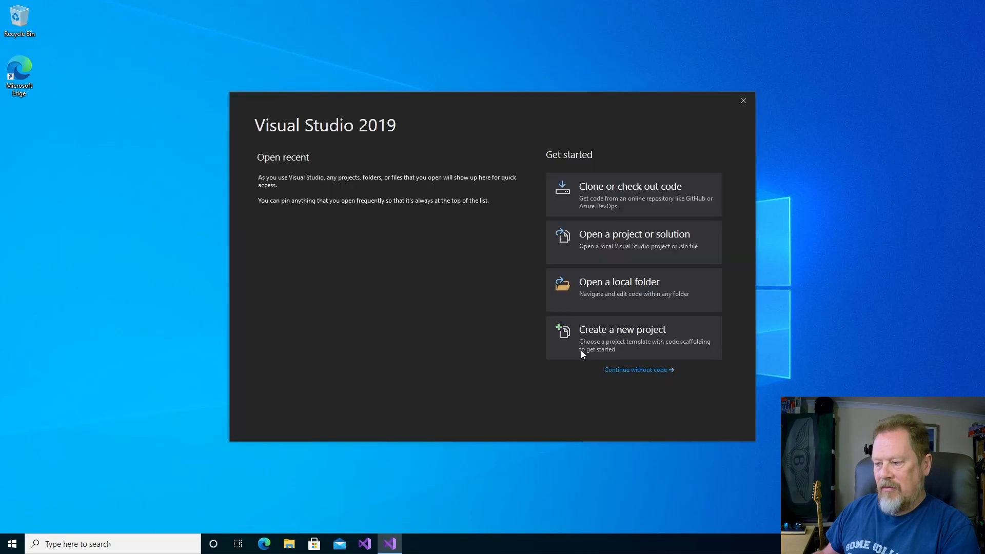
pyautogui.click(658, 374)
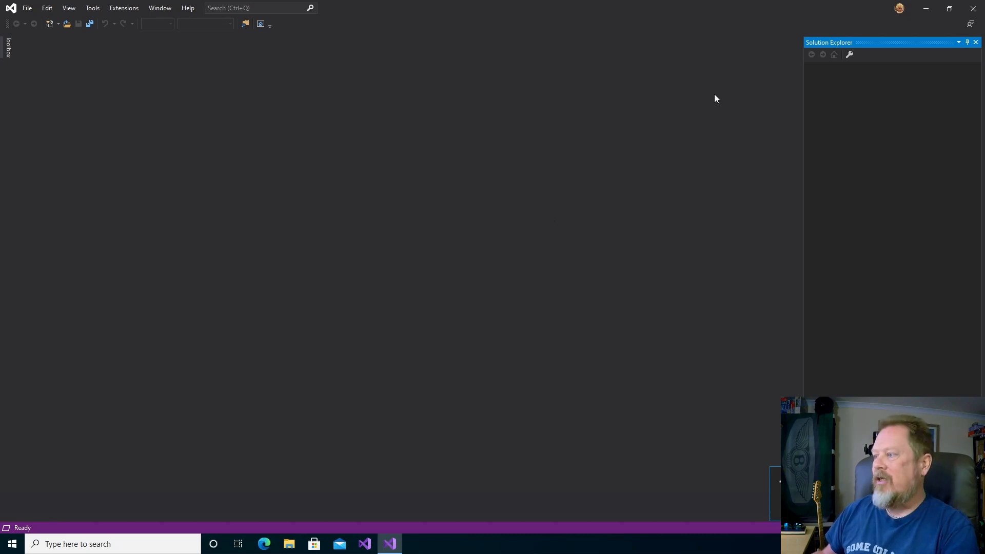
pyautogui.click(973, 8)
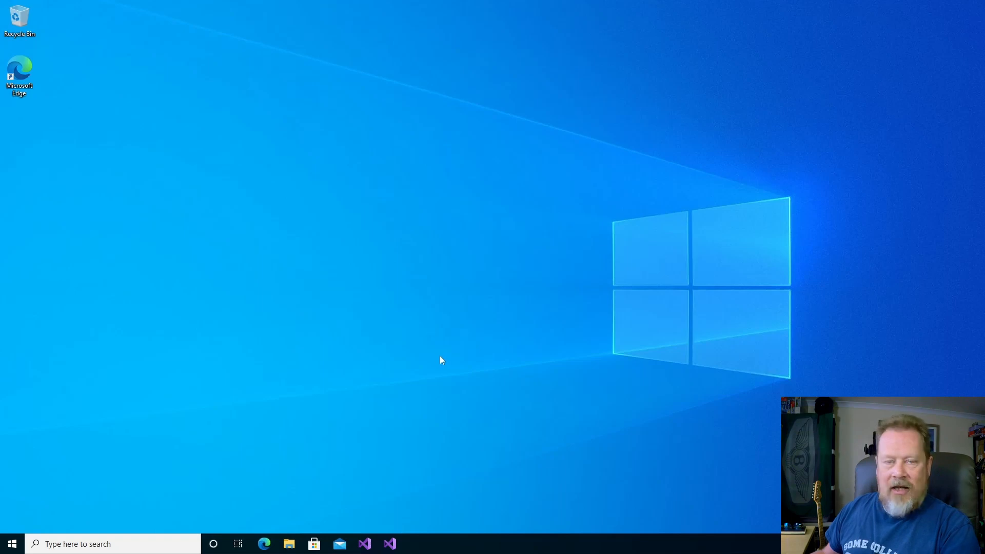
# Start the first pinned Visual Studio 2019 without code again, examine its edition, nickname and version in the About information, and close it
pyautogui.click(365, 543)
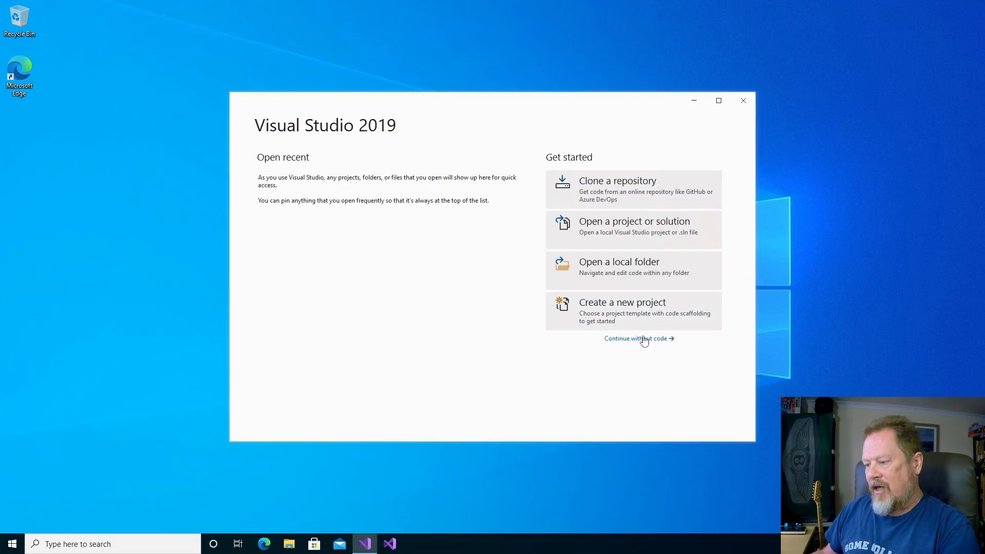
pyautogui.click(644, 339)
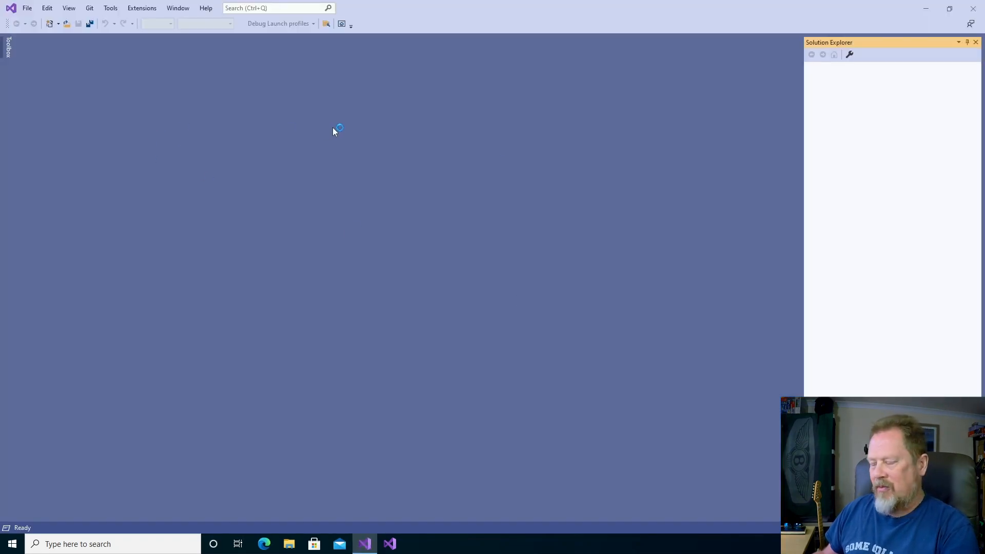
pyautogui.click(206, 8)
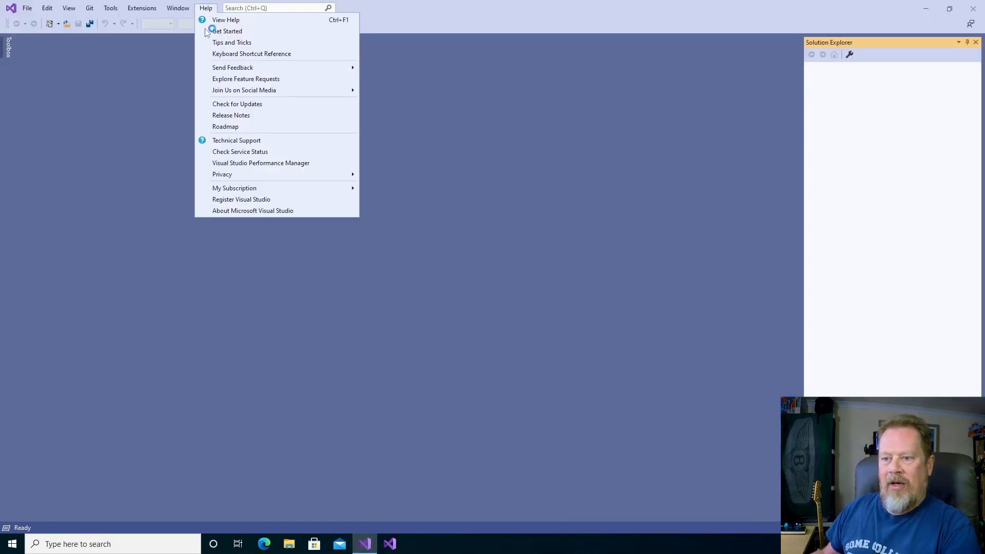
pyautogui.click(255, 211)
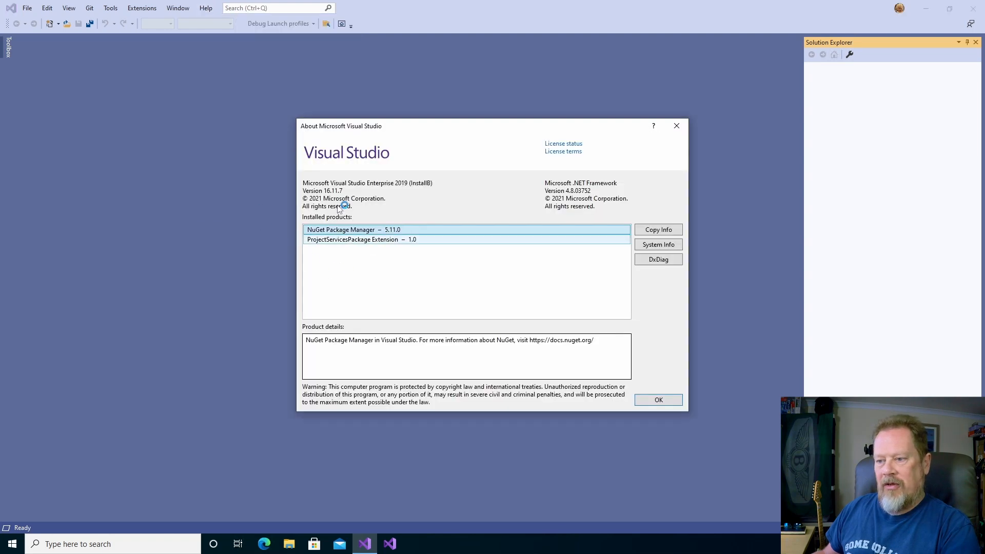
pyautogui.moveTo(409, 125); pyautogui.dragTo(376, 124)
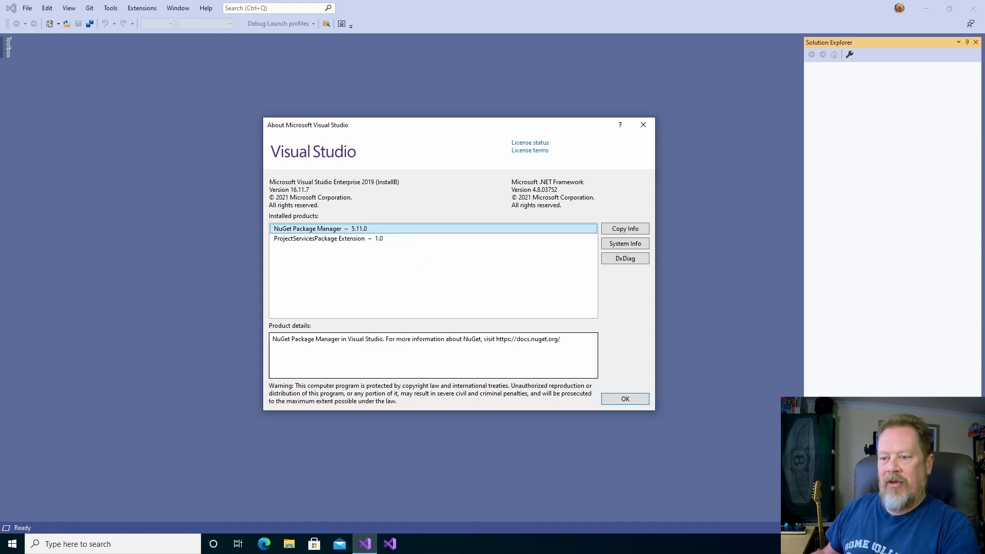
pyautogui.click(645, 400)
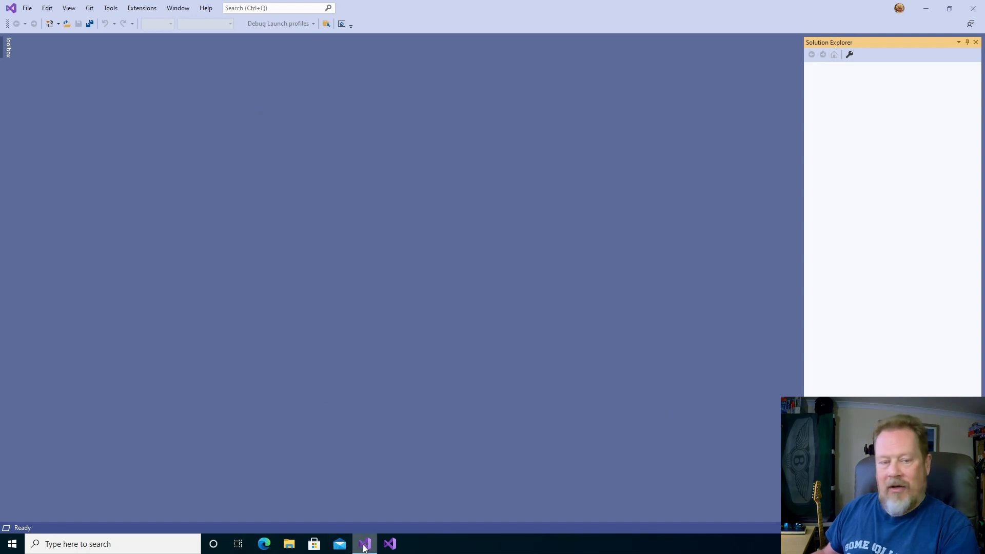
pyautogui.click(974, 9)
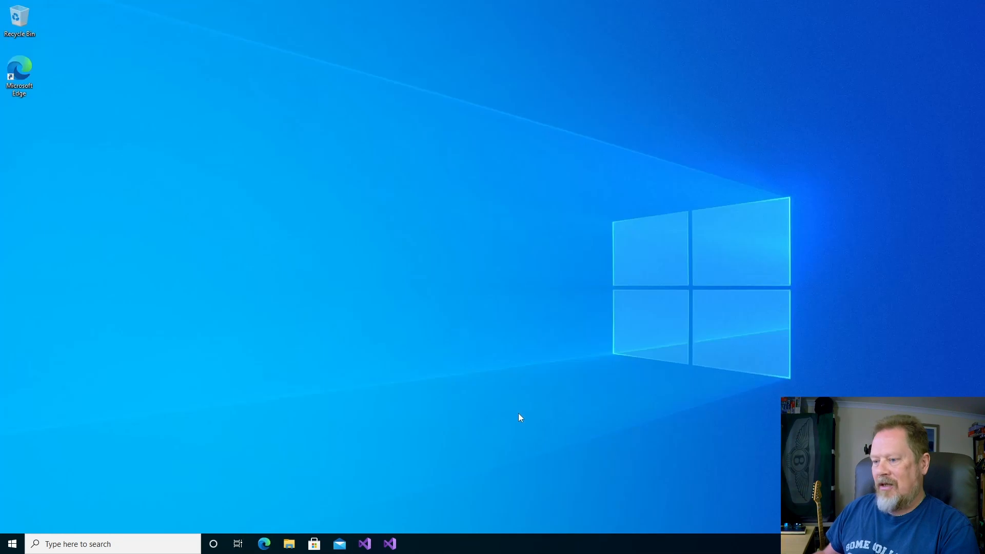
# Open the second pinned Visual Studio 2019 without code, view the details of its offered update, and close everything without updating
pyautogui.click(391, 548)
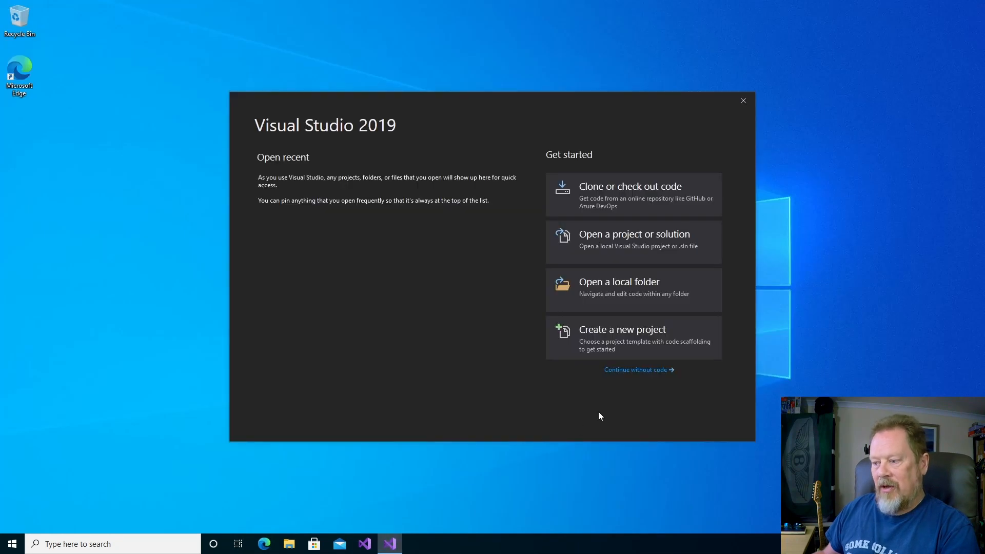
pyautogui.click(641, 370)
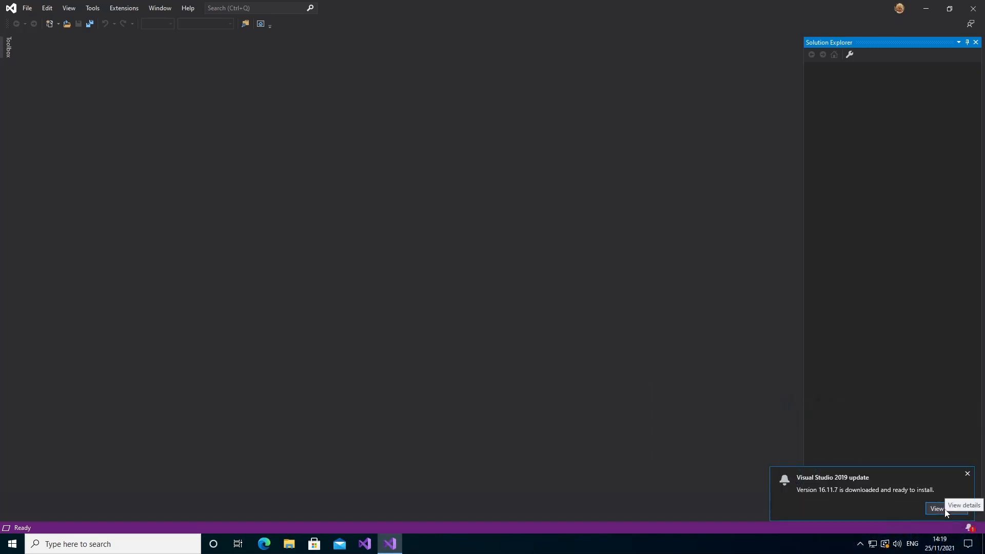
pyautogui.click(801, 496)
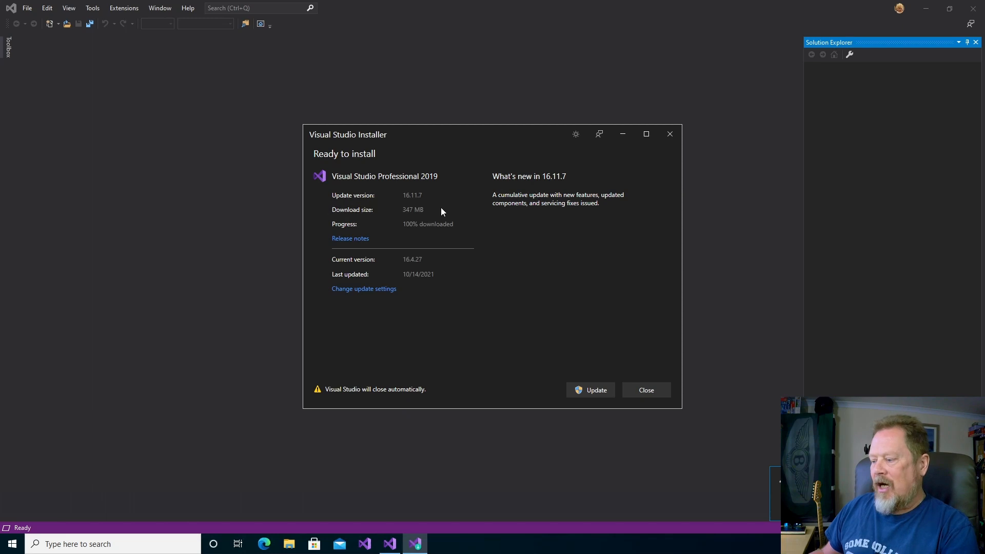
pyautogui.click(647, 391)
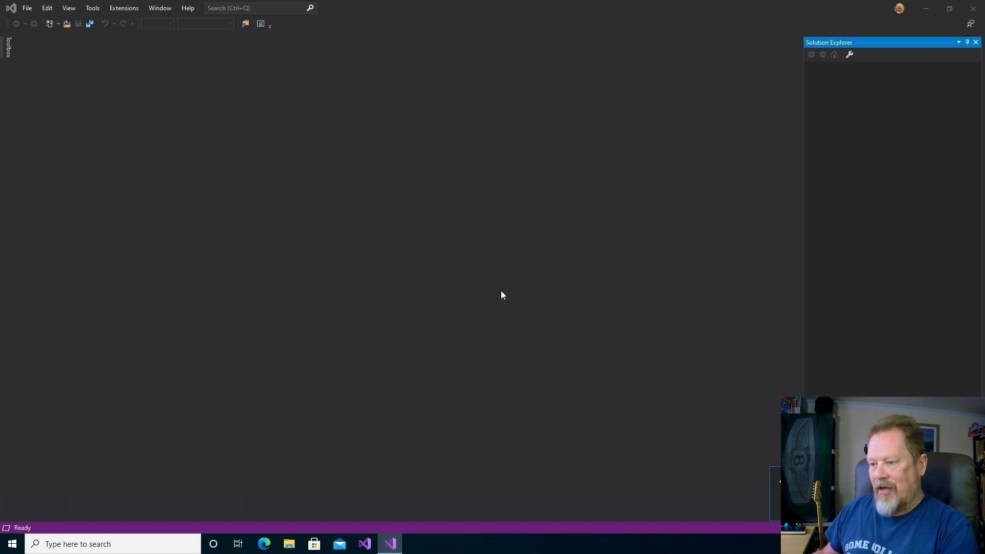
pyautogui.click(973, 8)
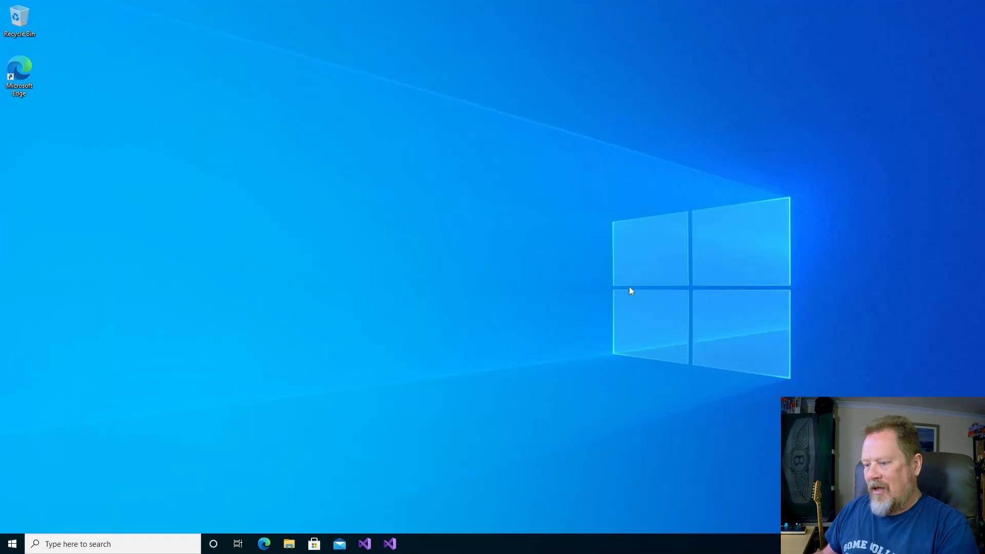
# Relaunch the second pinned Visual Studio 2019 without code, check its edition and version in the About information, and close it
pyautogui.click(395, 549)
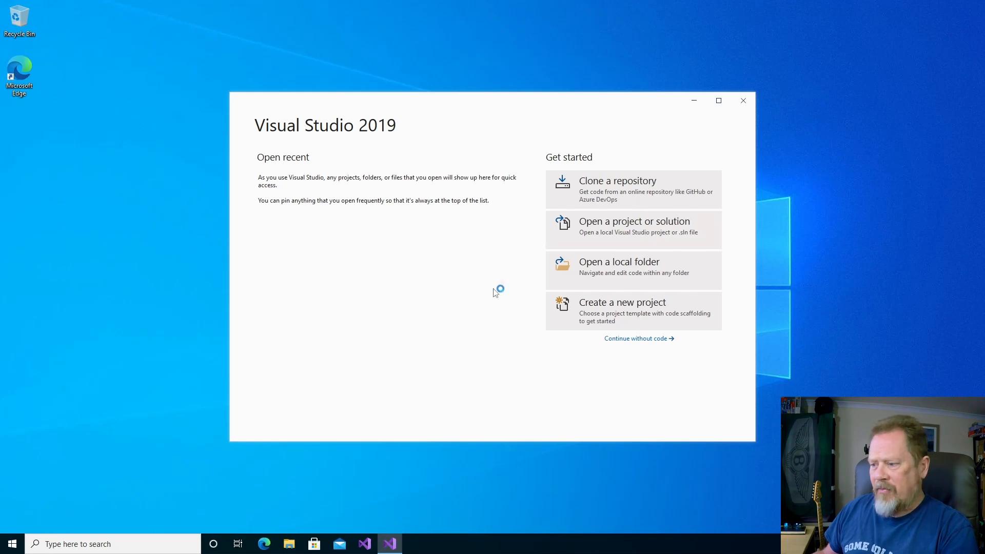
pyautogui.click(627, 338)
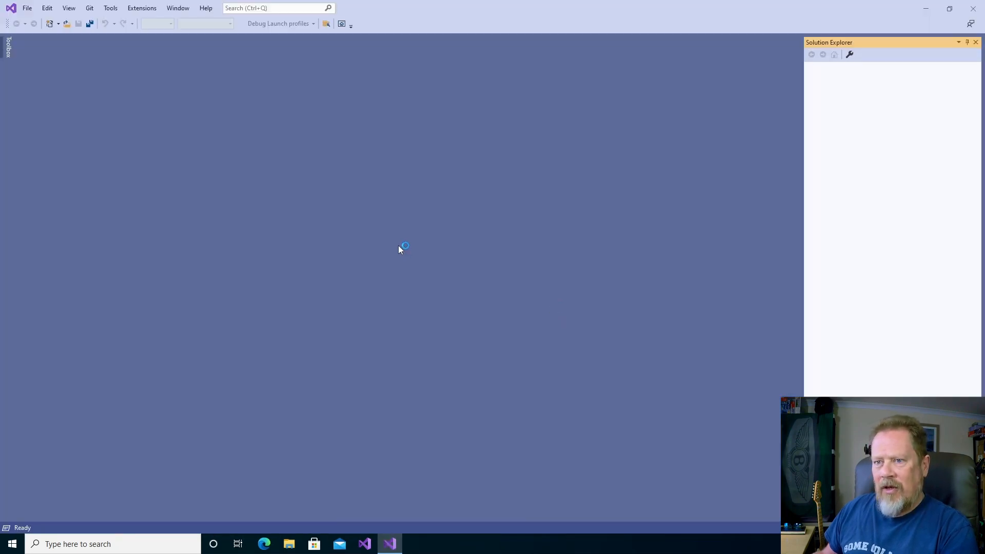
pyautogui.click(210, 9)
pyautogui.click(248, 211)
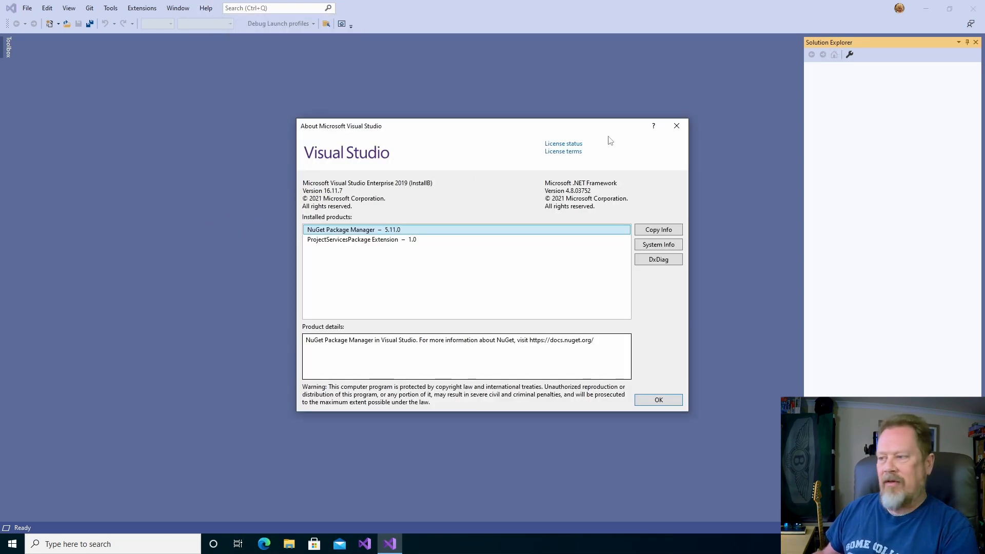
pyautogui.click(677, 127)
pyautogui.click(974, 9)
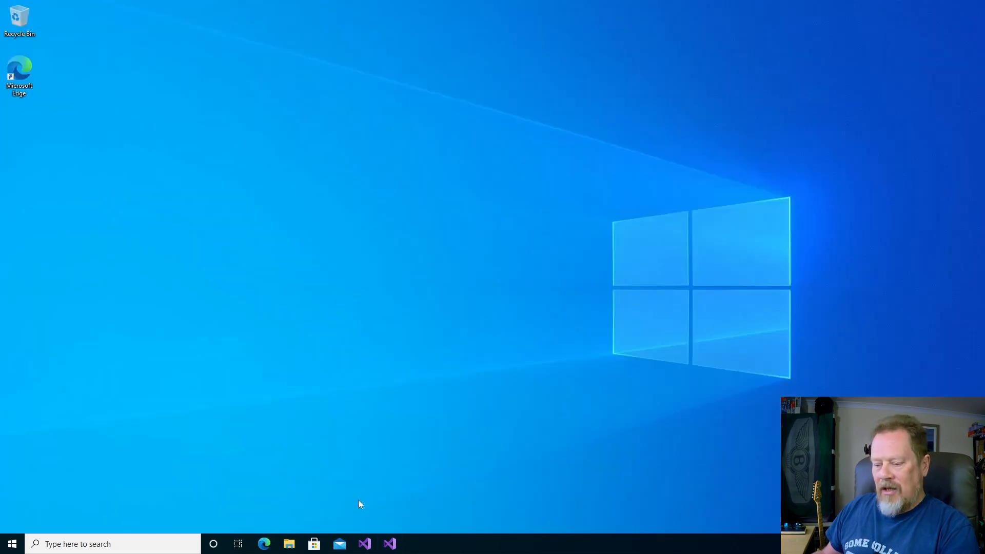